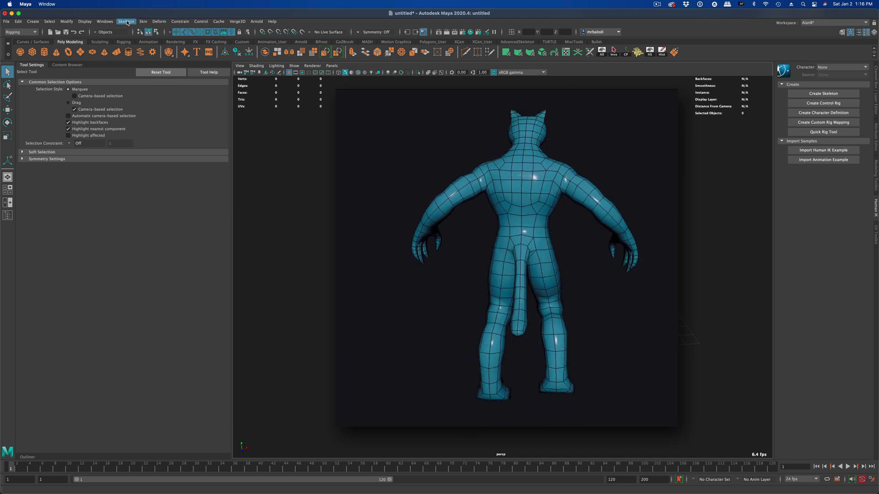
# Import the MonsterWolfman.ma biped from the Content Browser's sculpting base mesh examples and frame the whole character.
pyautogui.click(104, 22)
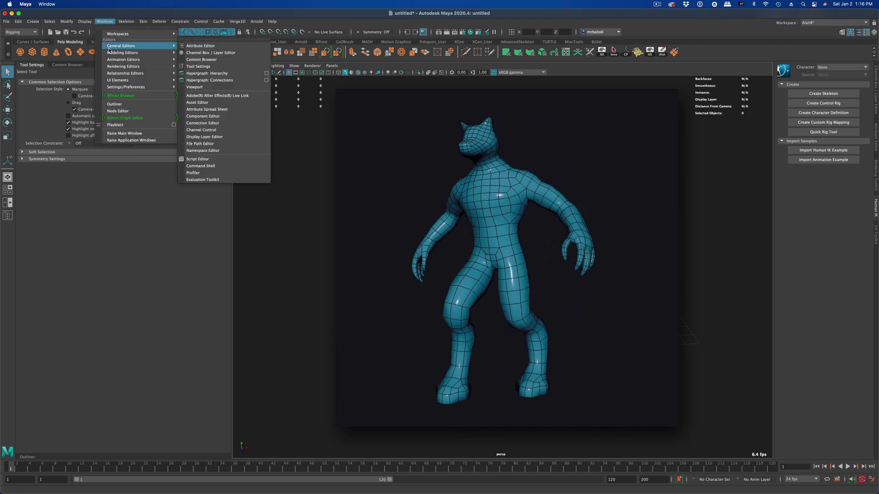
pyautogui.moveTo(149, 51)
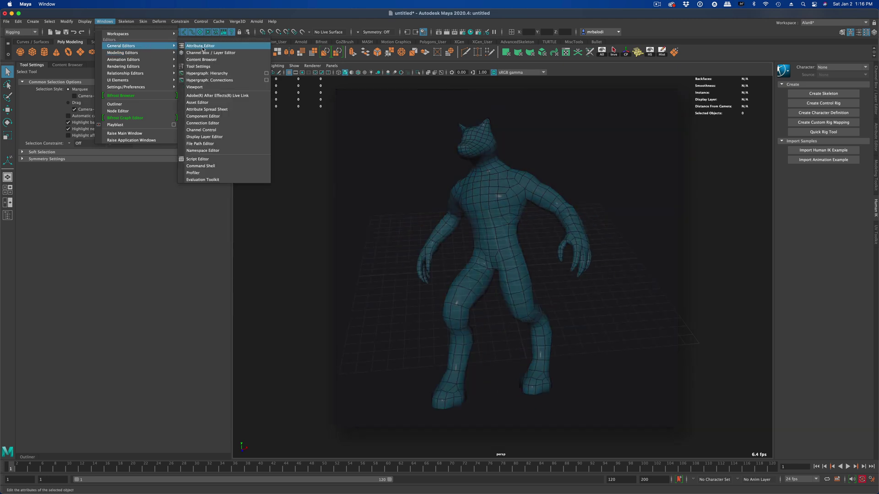
pyautogui.click(222, 60)
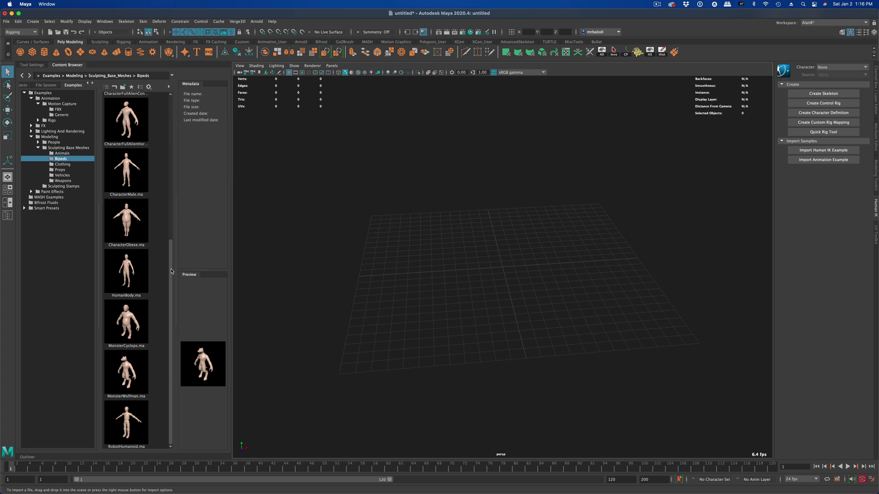
pyautogui.doubleClick(127, 371)
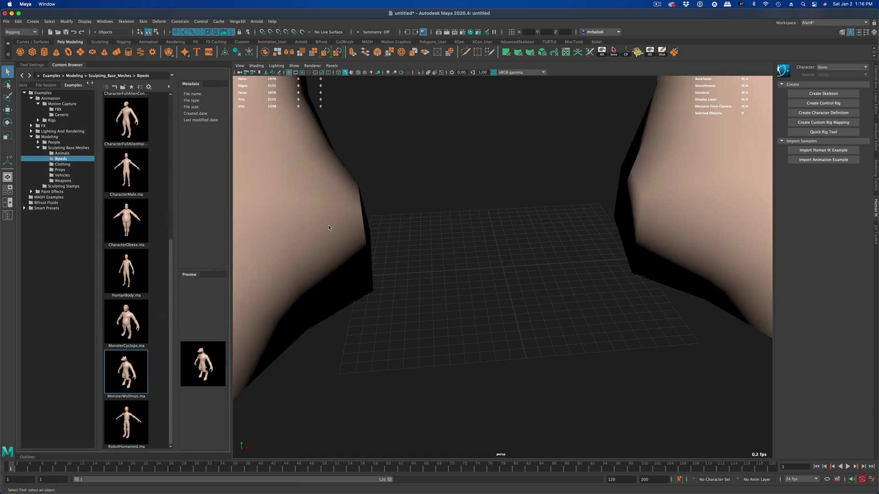
pyautogui.press('f')
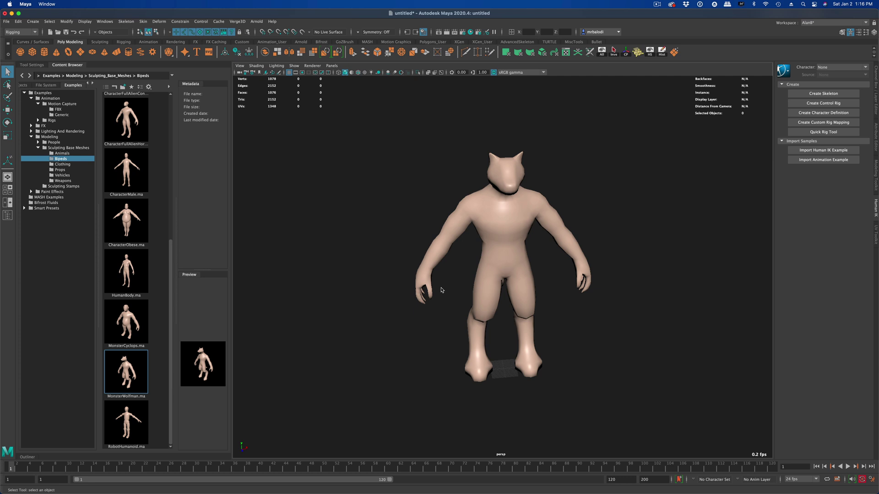
pyautogui.keyDown('alt'); pyautogui.moveTo(401, 296); pyautogui.dragTo(435, 266); pyautogui.keyUp('alt')
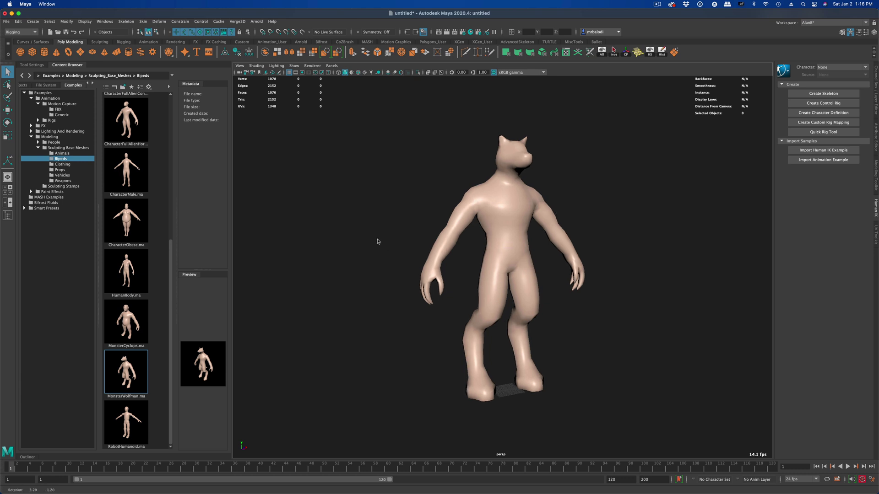
# Bring back the Tool Settings and display the wolfman's wireframe over its shaded surface in the perspective view.
pyautogui.click(30, 65)
pyautogui.keyDown('alt'); pyautogui.moveTo(307, 175); pyautogui.dragTo(314, 175); pyautogui.keyUp('alt')
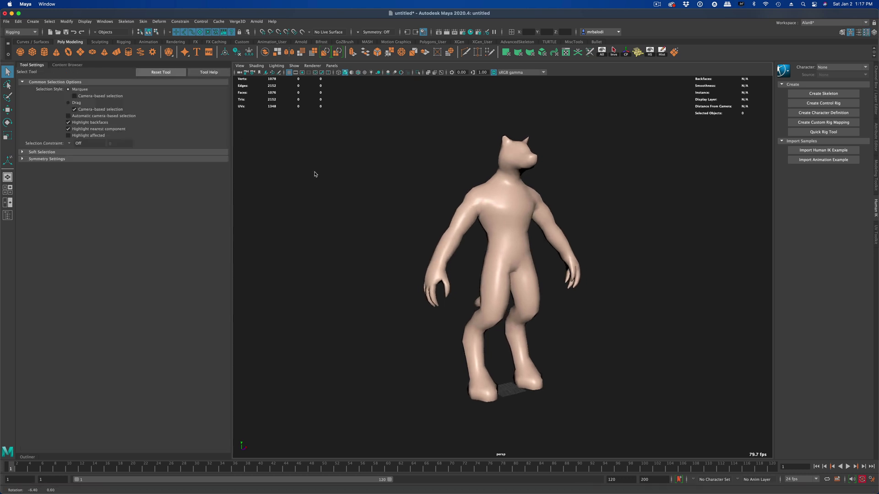
pyautogui.scroll(2, 353, 223)
pyautogui.keyDown('alt'); pyautogui.moveTo(364, 228); pyautogui.dragTo(359, 229); pyautogui.keyUp('alt')
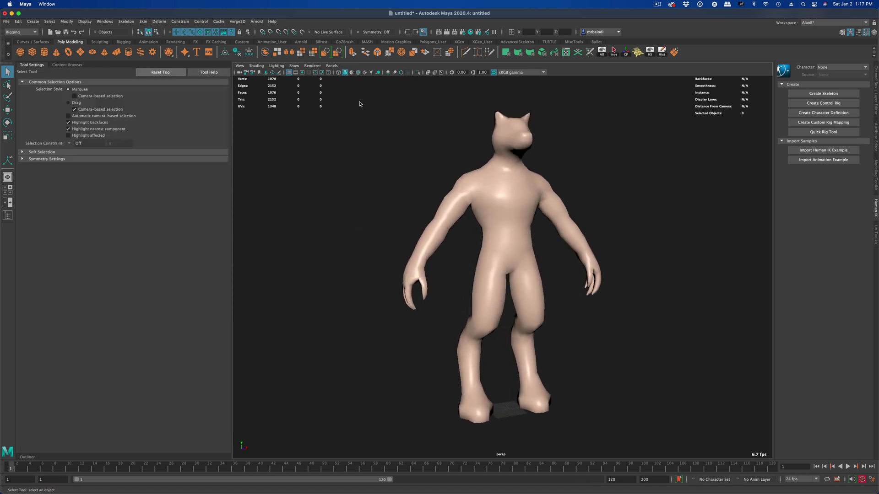
pyautogui.click(358, 73)
pyautogui.moveTo(369, 181)
pyautogui.keyDown('alt'); pyautogui.mouseDown()
pyautogui.moveTo(337, 197)
pyautogui.moveTo(708, 194)
pyautogui.moveTo(666, 238)
pyautogui.mouseUp(); pyautogui.keyUp('alt')
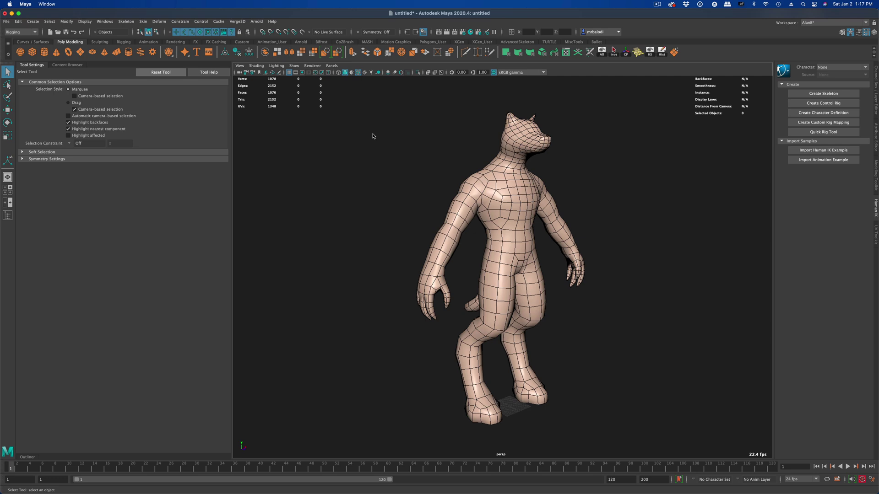
pyautogui.keyDown('alt'); pyautogui.moveTo(374, 139); pyautogui.dragTo(462, 183); pyautogui.keyUp('alt')
# Select the wolfman mesh and open the Quick Rig tool in Step-By-Step mode.
pyautogui.click(516, 230)
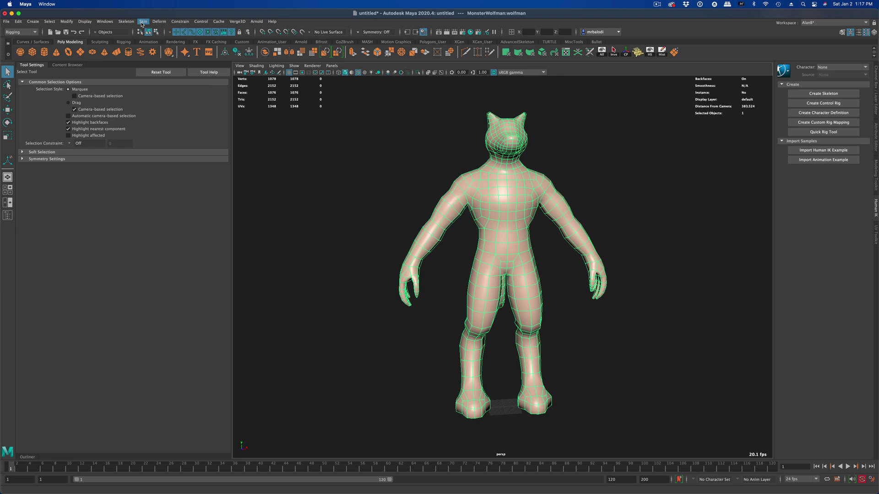
pyautogui.click(126, 21)
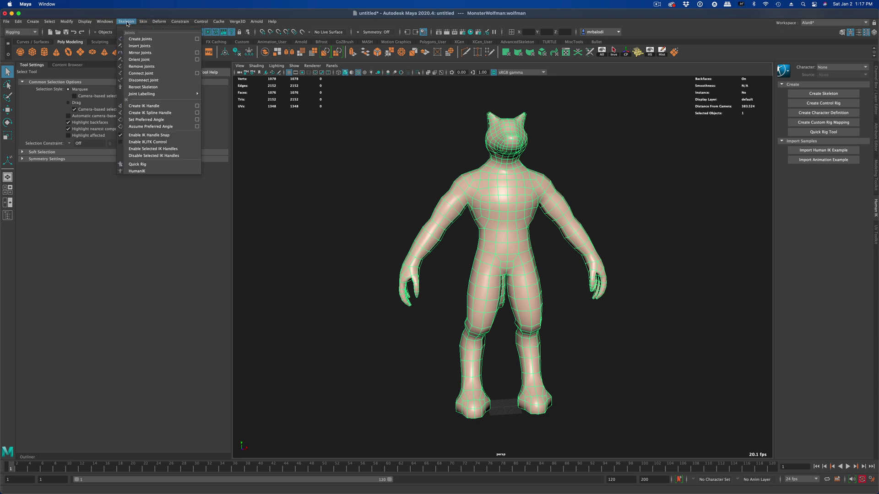
pyautogui.click(153, 166)
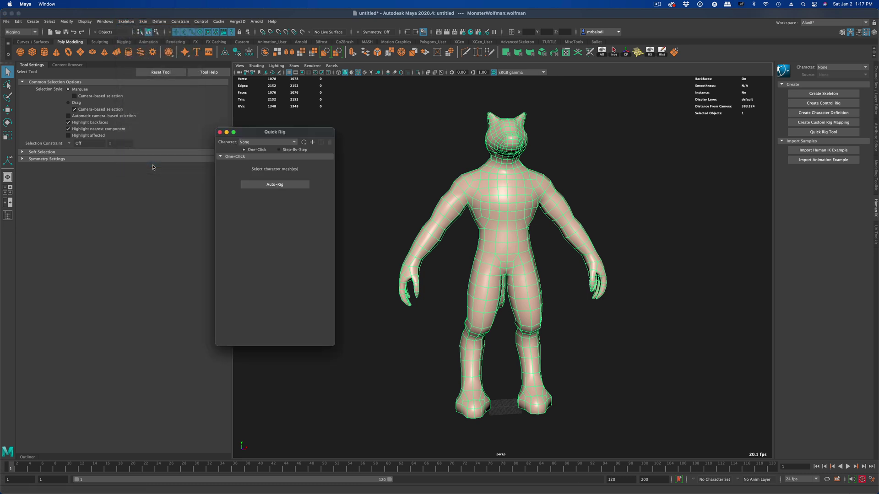
pyautogui.click(294, 151)
pyautogui.moveTo(300, 134); pyautogui.dragTo(303, 144)
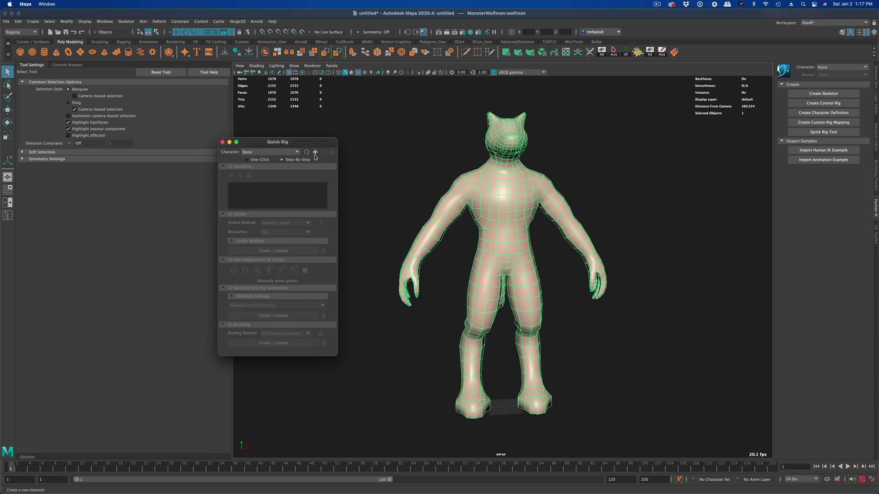
# Create a new Quick Rig character, add the wolfman mesh as its geometry, and generate guides with Imperfect Mesh at resolution 256.
pyautogui.click(316, 152)
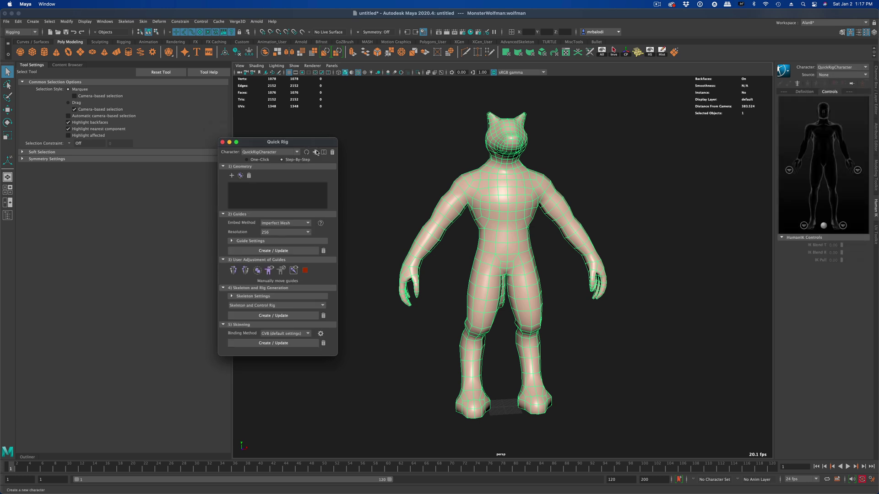
pyautogui.click(232, 176)
pyautogui.click(277, 250)
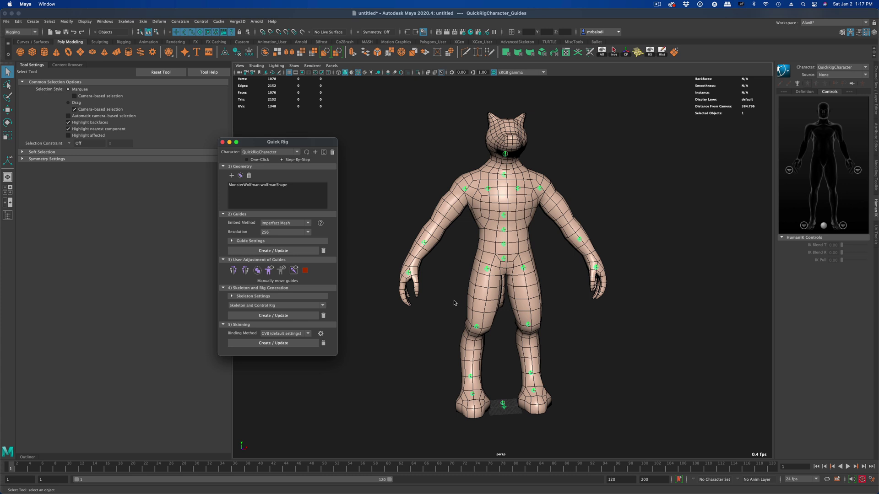
# In the front view, move the character's left toe guide slightly down into the foot.
pyautogui.press('space')
pyautogui.press('space')
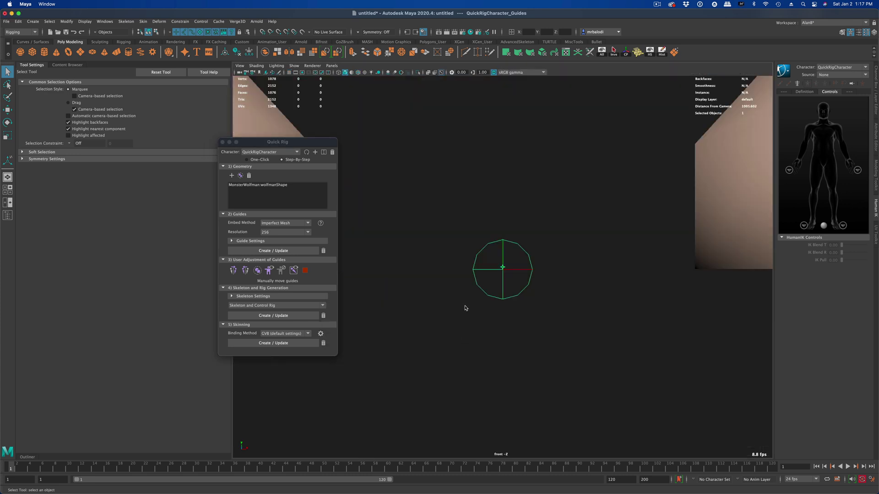
pyautogui.press('a')
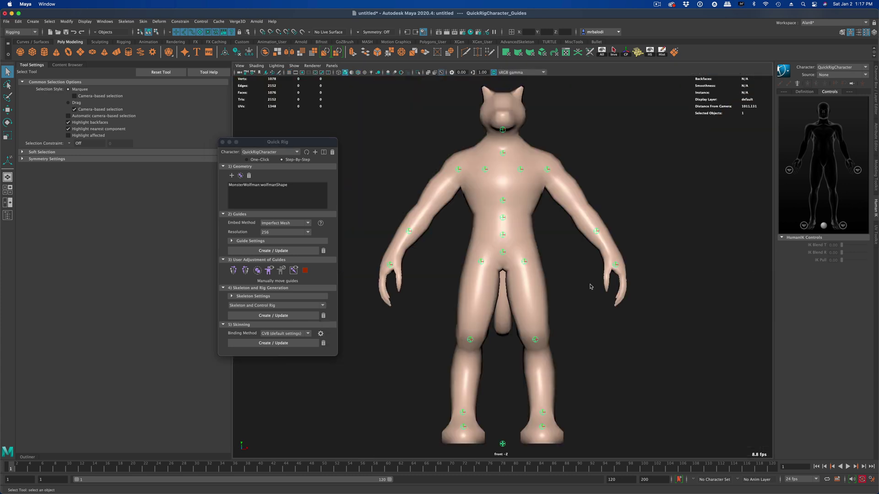
pyautogui.click(544, 429)
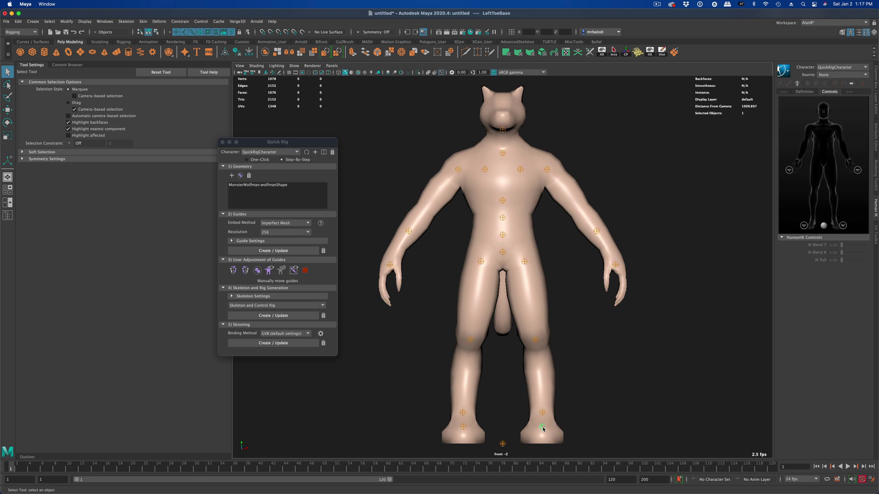
pyautogui.click(8, 111)
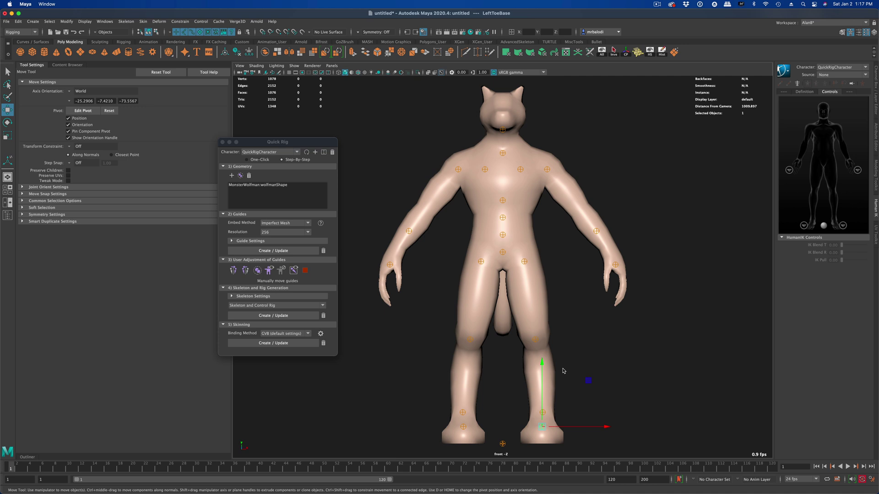
pyautogui.moveTo(542, 363); pyautogui.dragTo(543, 370)
# Reposition the character's left hand guide onto the wrist and the left forearm guide up the arm onto the elbow.
pyautogui.click(537, 343)
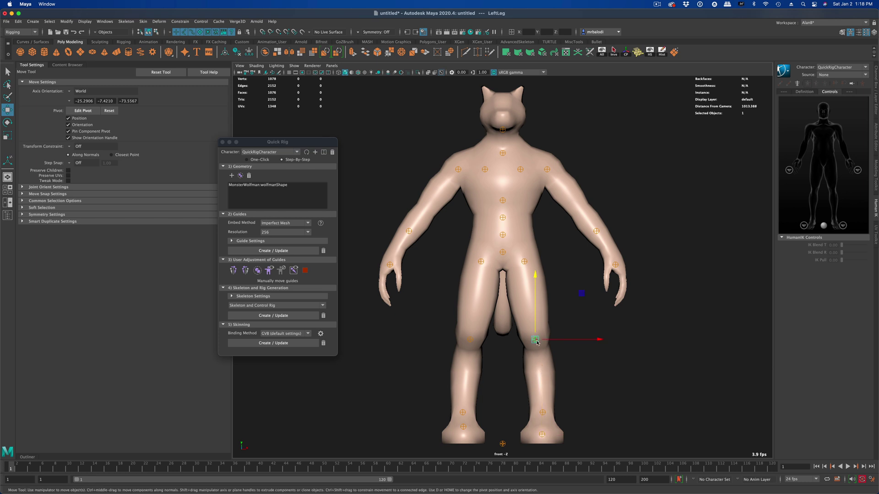
pyautogui.click(523, 262)
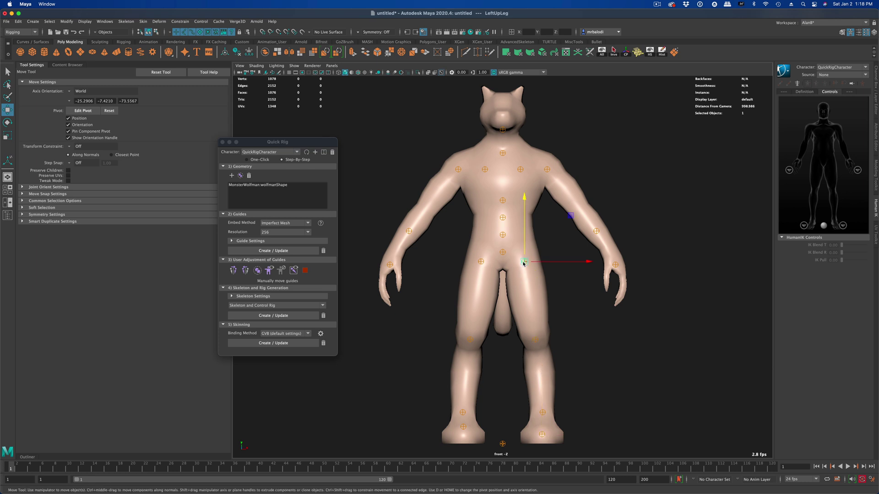
pyautogui.click(615, 265)
pyautogui.moveTo(661, 220); pyautogui.dragTo(628, 166)
pyautogui.click(597, 231)
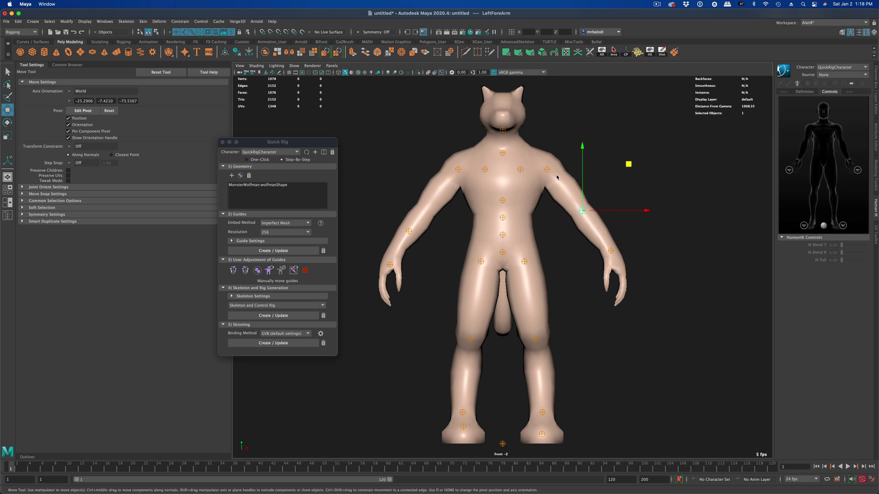
# Raise the neck guide to just below the chin and the head guide to the middle of the head.
pyautogui.click(503, 155)
pyautogui.moveTo(503, 125); pyautogui.dragTo(504, 75)
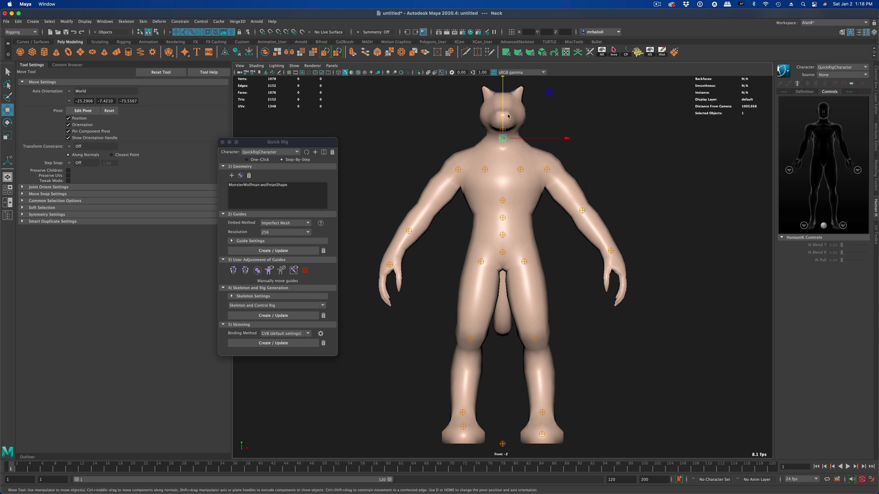
pyautogui.click(503, 130)
pyautogui.moveTo(503, 102); pyautogui.dragTo(507, 86)
# Select the left elbow, wrist, knee, ankle, toe and hip guides and mirror their positions onto the character's right side.
pyautogui.keyDown('shift'); pyautogui.click(582, 211); pyautogui.keyUp('shift')
pyautogui.keyDown('shift'); pyautogui.click(611, 252); pyautogui.keyUp('shift')
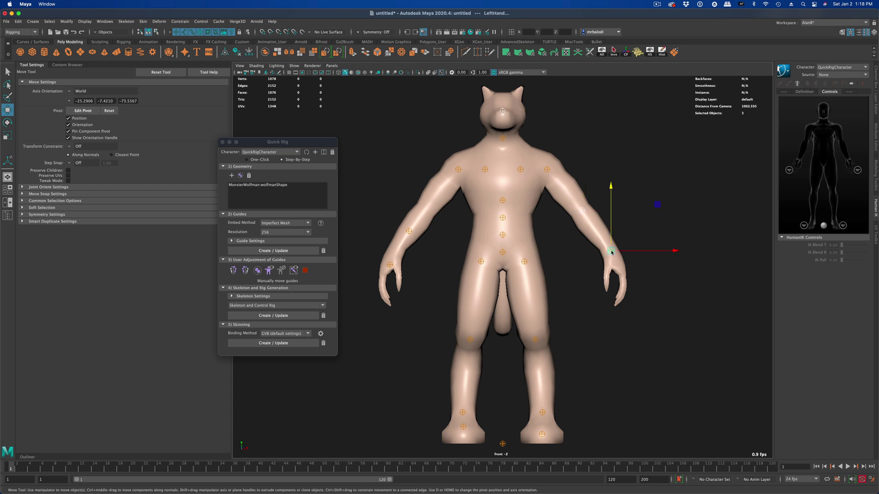
pyautogui.keyDown('shift'); pyautogui.click(535, 340); pyautogui.keyUp('shift')
pyautogui.keyDown('shift'); pyautogui.click(543, 413); pyautogui.keyUp('shift')
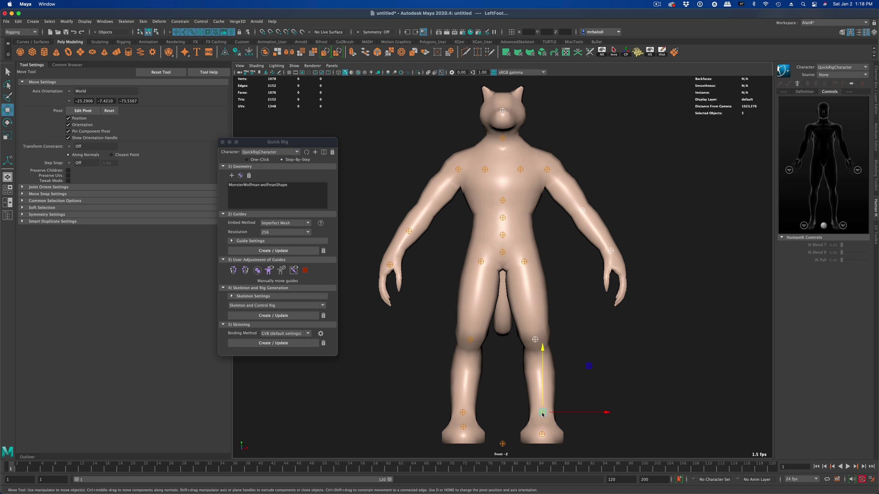
pyautogui.keyDown('shift'); pyautogui.click(543, 435); pyautogui.keyUp('shift')
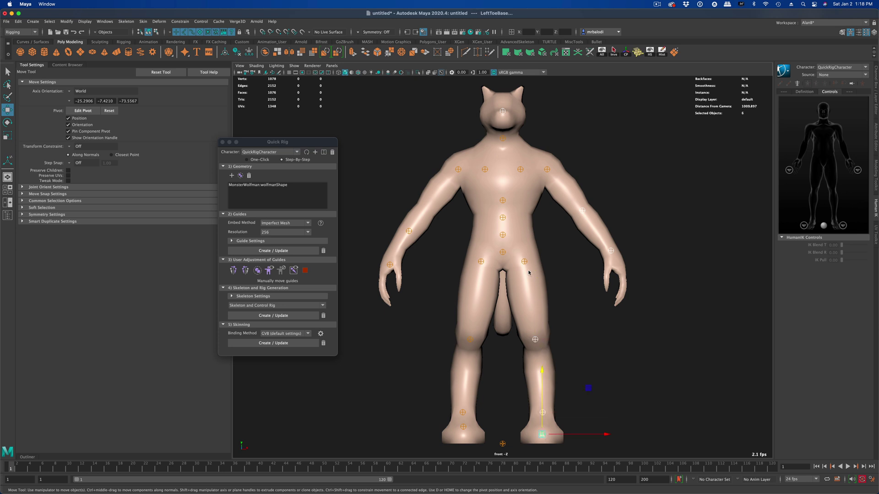
pyautogui.keyDown('shift'); pyautogui.click(524, 263); pyautogui.keyUp('shift')
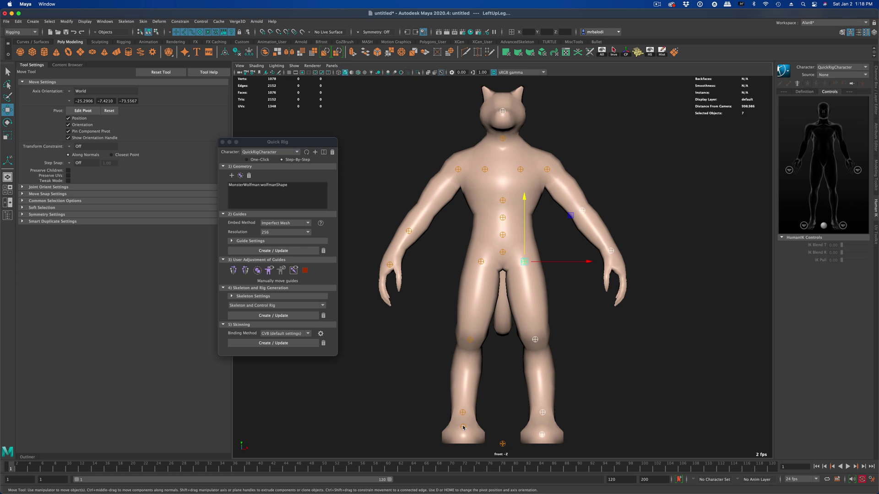
pyautogui.click(246, 271)
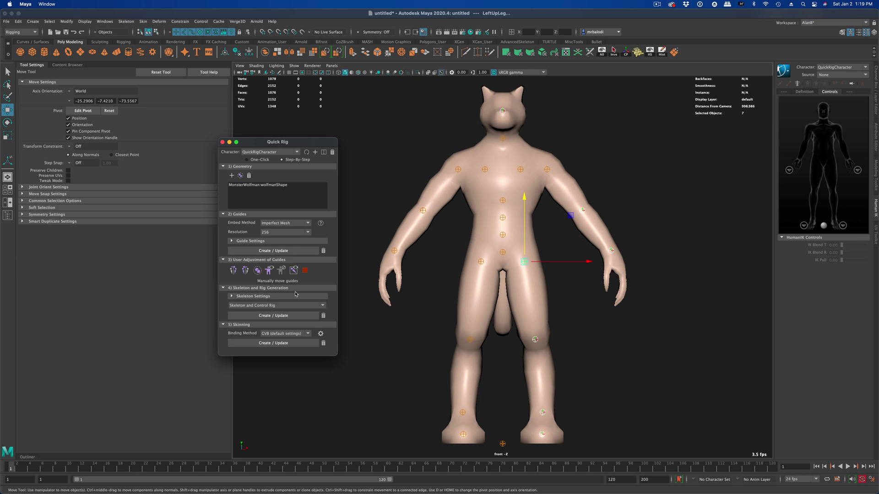
# Generate the skeleton and control rig, bind the mesh with GVB (default settings), and close Quick Rig.
pyautogui.click(286, 317)
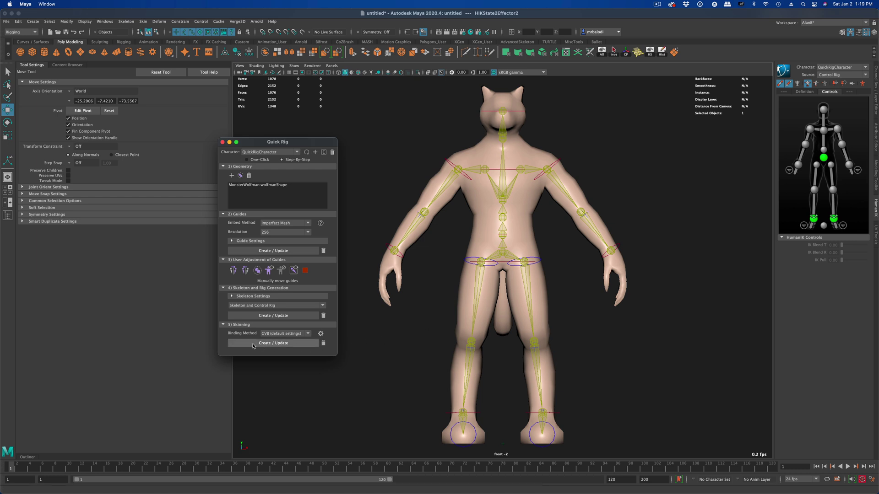
pyautogui.click(297, 343)
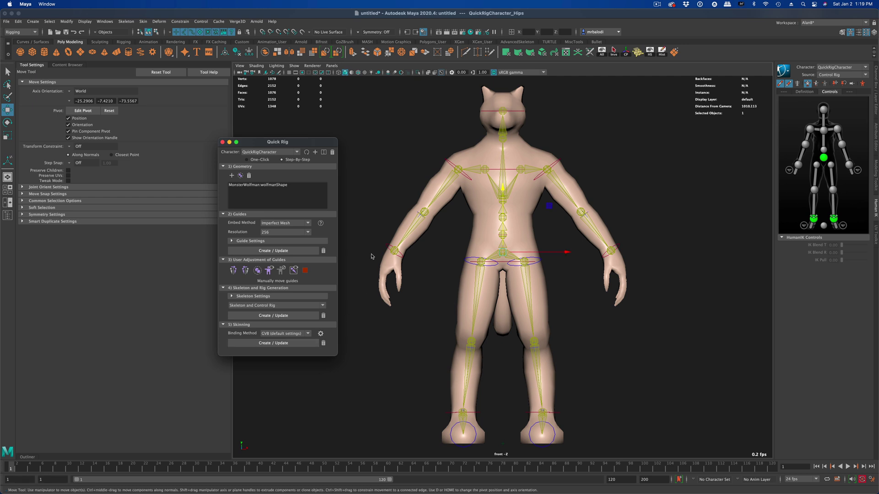
pyautogui.click(222, 141)
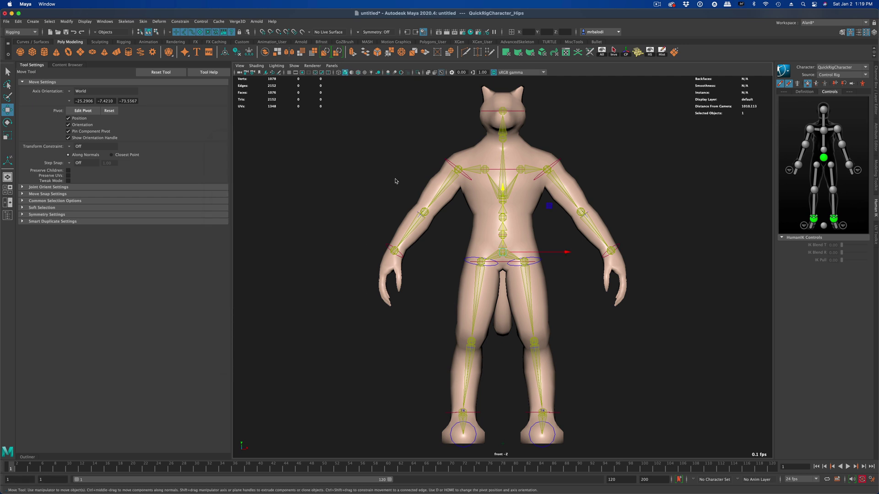
# In the perspective view, select the hips control and try lowering the character's body with it.
pyautogui.press('space')
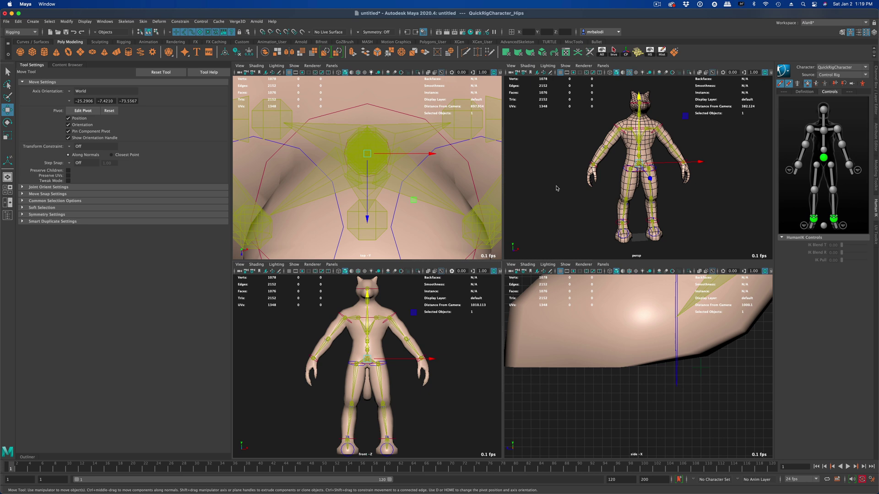
pyautogui.press('space')
pyautogui.keyDown('alt'); pyautogui.moveTo(598, 277); pyautogui.dragTo(616, 275); pyautogui.keyUp('alt')
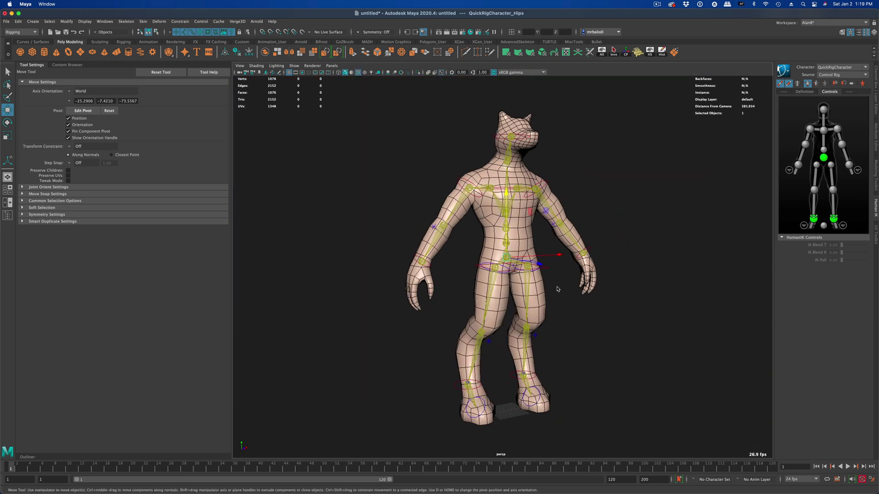
pyautogui.click(557, 289)
pyautogui.click(549, 268)
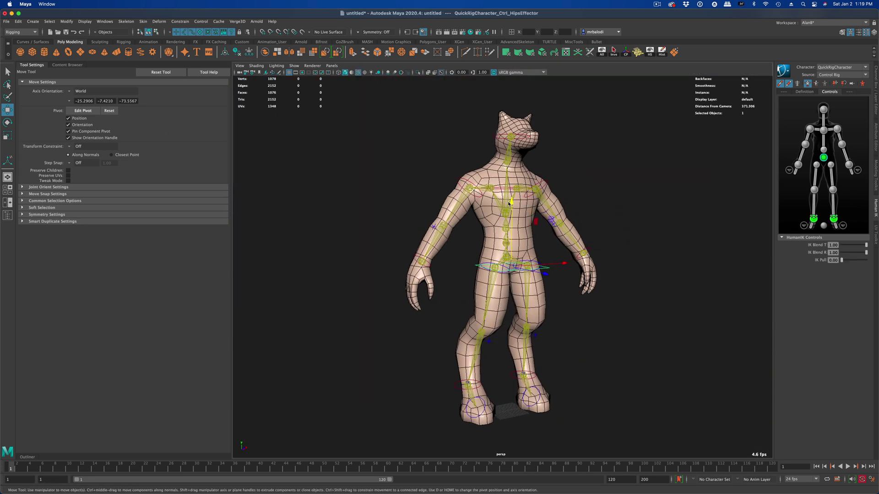
pyautogui.keyDown('alt'); pyautogui.moveTo(618, 229); pyautogui.dragTo(617, 230); pyautogui.keyUp('alt')
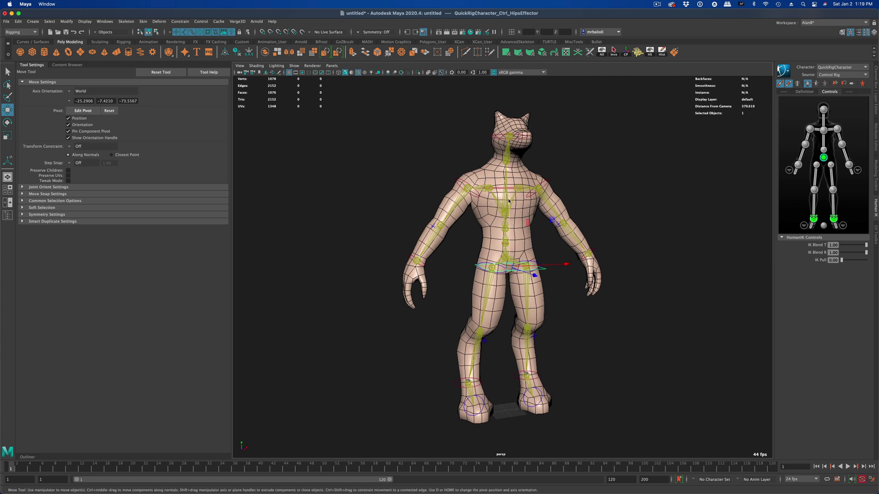
pyautogui.moveTo(510, 202)
pyautogui.mouseDown(button='middle')
pyautogui.moveTo(507, 239)
pyautogui.moveTo(513, 203)
pyautogui.mouseUp(button='middle')
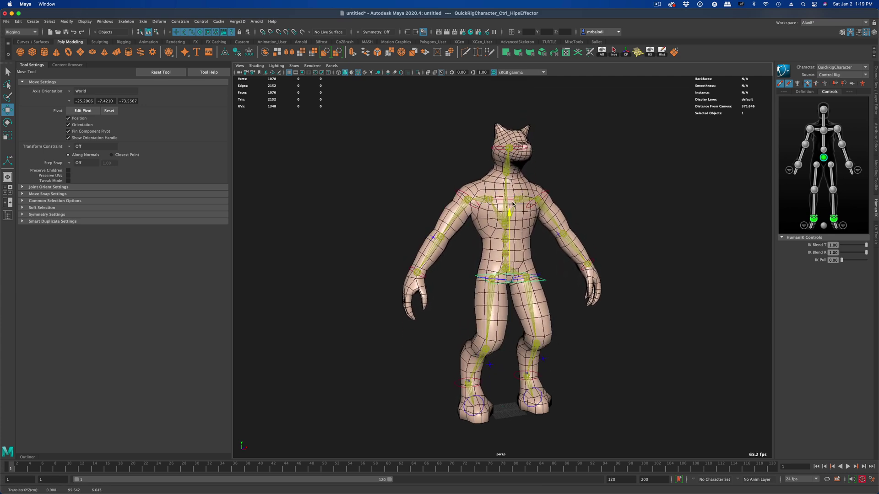
pyautogui.keyDown('alt'); pyautogui.moveTo(512, 204); pyautogui.dragTo(653, 415); pyautogui.keyUp('alt')
# Set the animation end time to frame 24, leaving the playback speed at 24 fps.
pyautogui.doubleClick(652, 481)
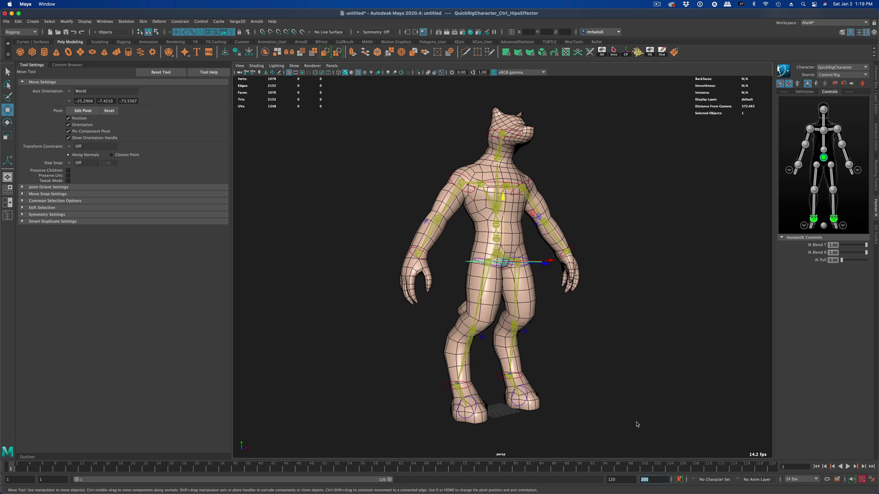
pyautogui.write('24')
pyautogui.press('Return')
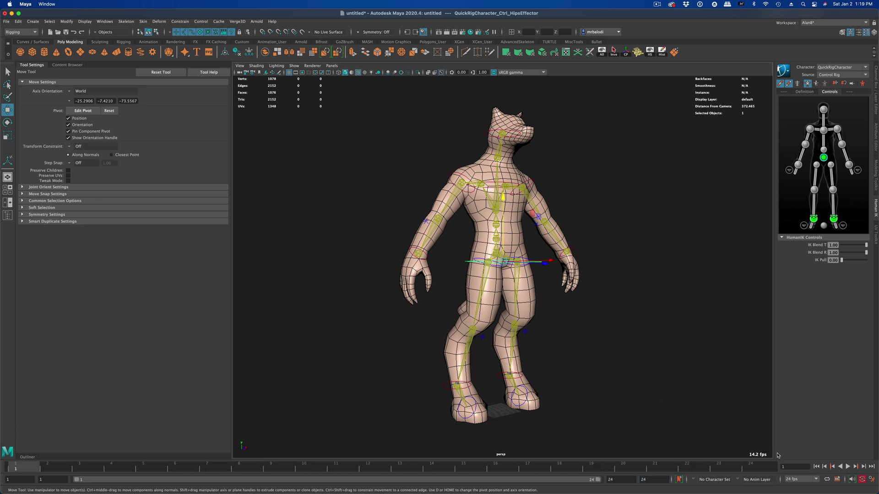
pyautogui.click(817, 480)
pyautogui.click(818, 479)
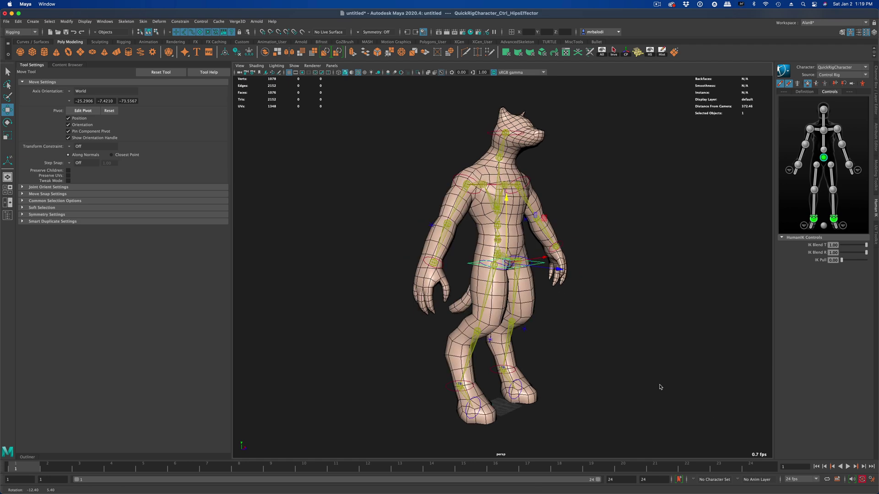
# Select all of the character's rig controls and set a keyframe on them at frame 1.
pyautogui.keyDown('alt'); pyautogui.moveTo(641, 390); pyautogui.dragTo(623, 388, button='middle'); pyautogui.keyUp('alt')
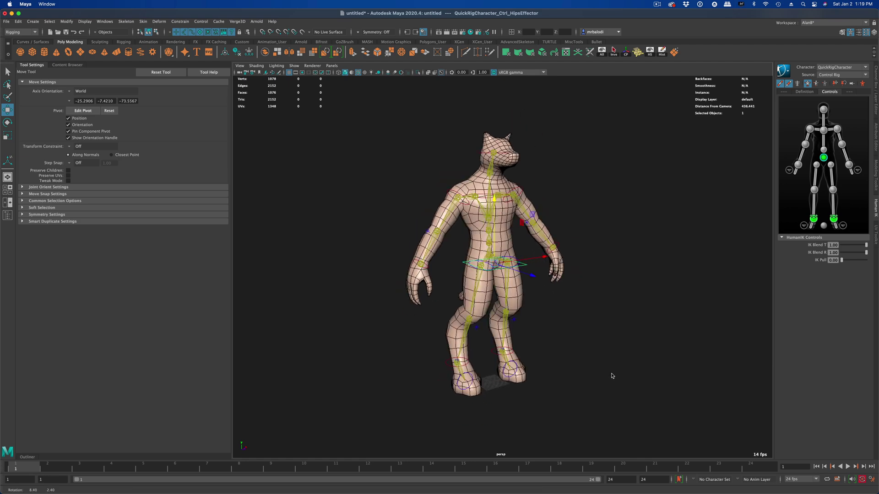
pyautogui.moveTo(612, 376)
pyautogui.keyDown('alt'); pyautogui.mouseDown()
pyautogui.moveTo(635, 372)
pyautogui.moveTo(616, 377)
pyautogui.mouseUp(); pyautogui.keyUp('alt')
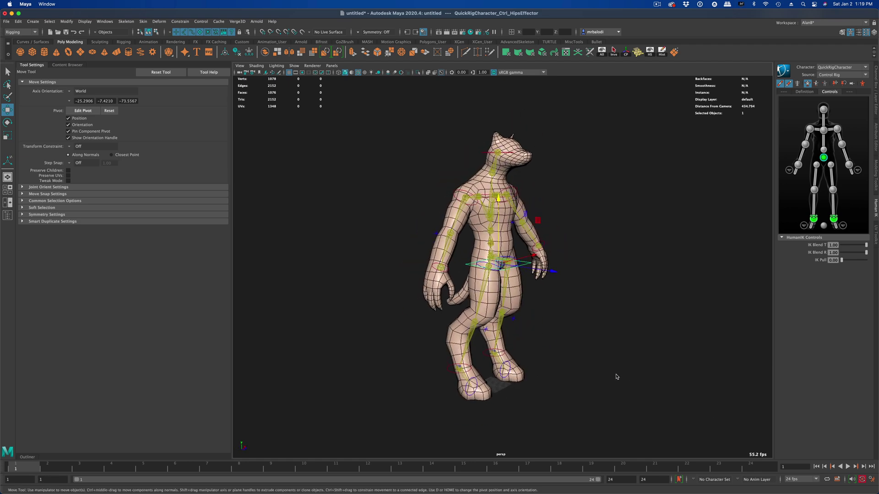
pyautogui.moveTo(425, 195); pyautogui.dragTo(620, 433)
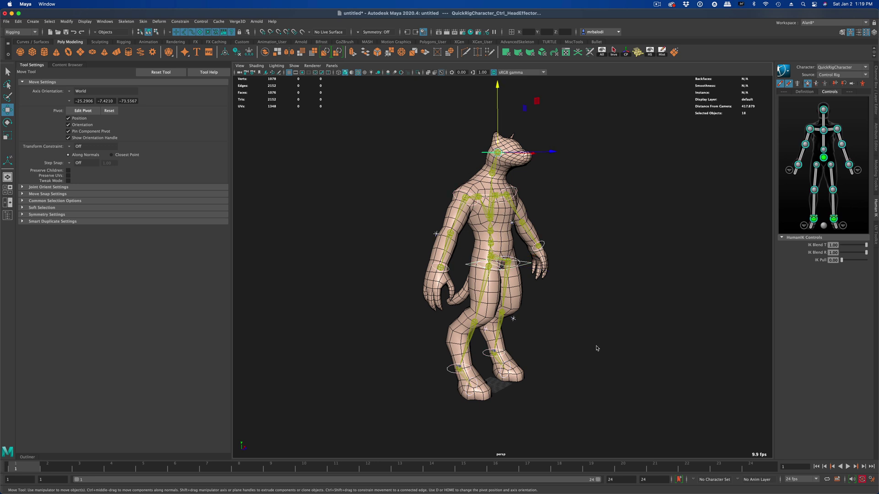
pyautogui.keyDown('alt'); pyautogui.moveTo(593, 348); pyautogui.dragTo(584, 344); pyautogui.keyUp('alt')
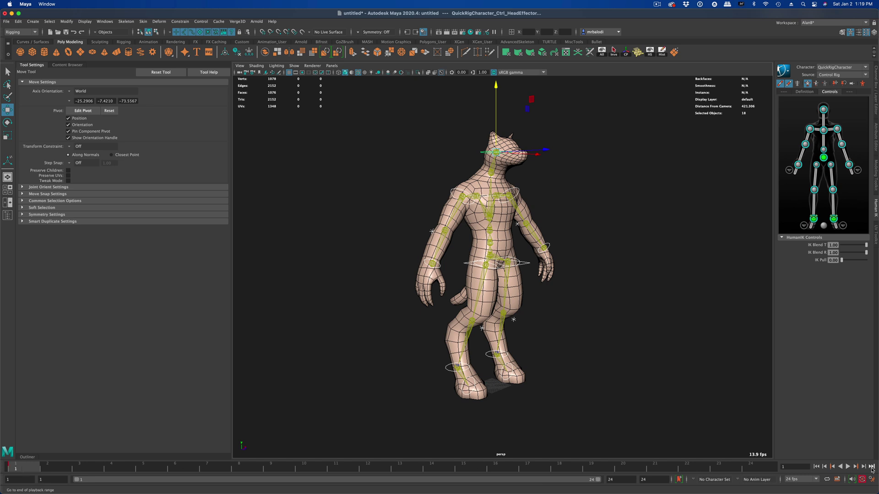
pyautogui.scroll(5, 549, 401)
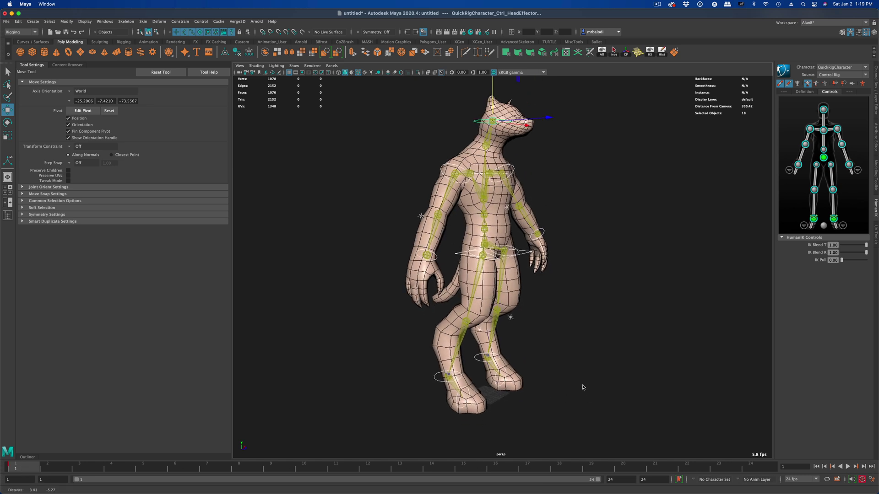
# Pose a stride at frame 1 by moving the right ankle control forward and the left ankle control backward.
pyautogui.keyDown('alt'); pyautogui.moveTo(584, 388); pyautogui.dragTo(530, 387); pyautogui.keyUp('alt')
pyautogui.click(439, 385)
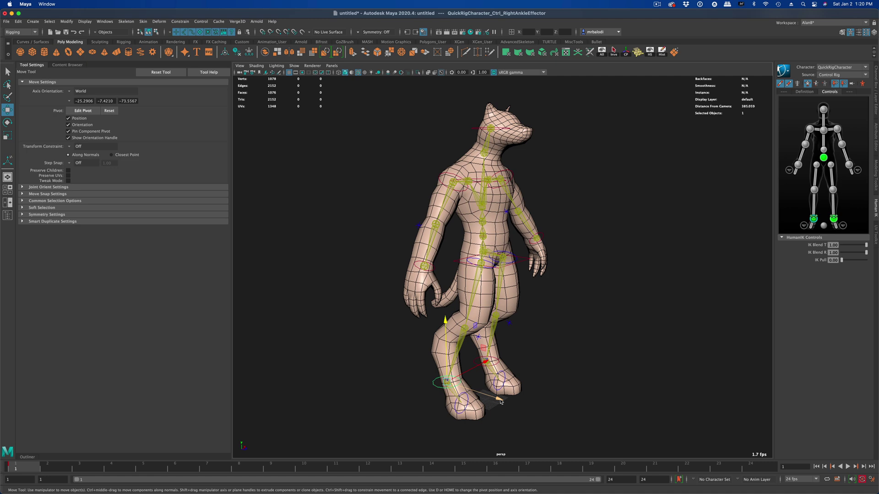
pyautogui.keyDown('alt'); pyautogui.moveTo(500, 402); pyautogui.dragTo(449, 374); pyautogui.keyUp('alt')
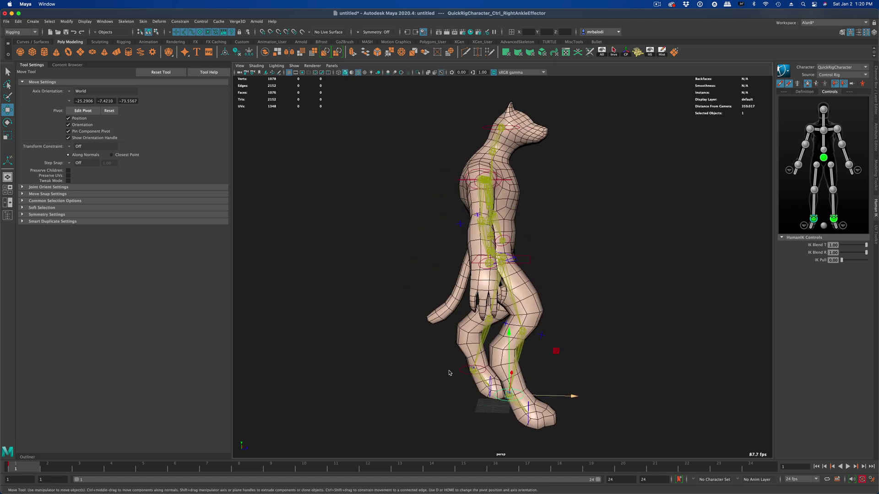
pyautogui.click(480, 376)
pyautogui.moveTo(539, 373); pyautogui.dragTo(507, 371)
pyautogui.keyDown('alt'); pyautogui.moveTo(636, 374); pyautogui.dragTo(548, 295); pyautogui.keyUp('alt')
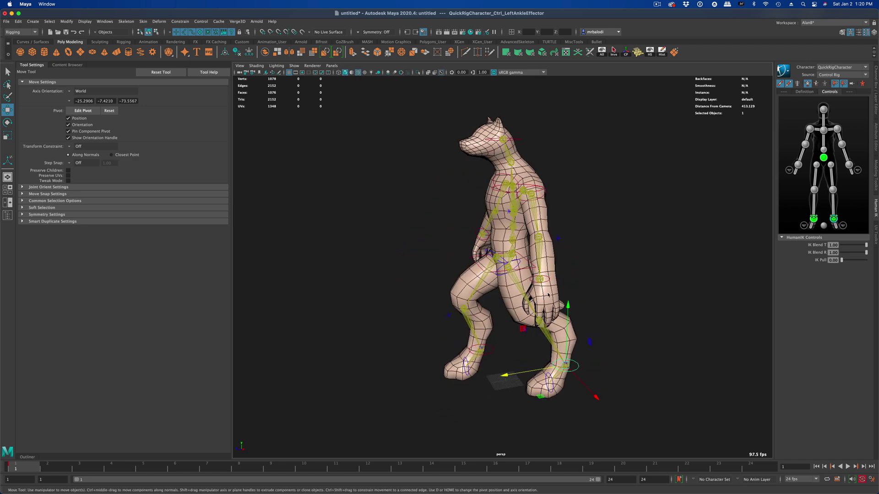
# Raise the left wrist control forward and swing the right wrist control back to counter the stride at frame 1.
pyautogui.keyDown('alt'); pyautogui.moveTo(372, 274); pyautogui.dragTo(287, 234); pyautogui.keyUp('alt')
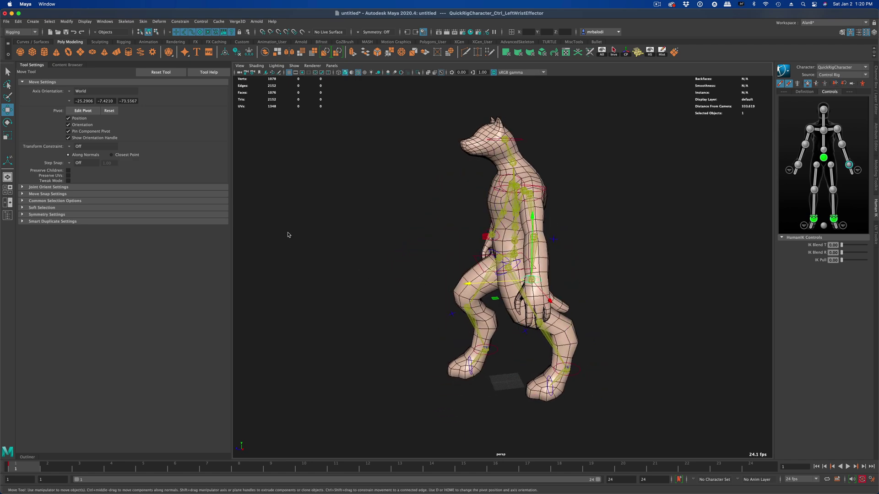
pyautogui.moveTo(485, 240); pyautogui.dragTo(465, 313)
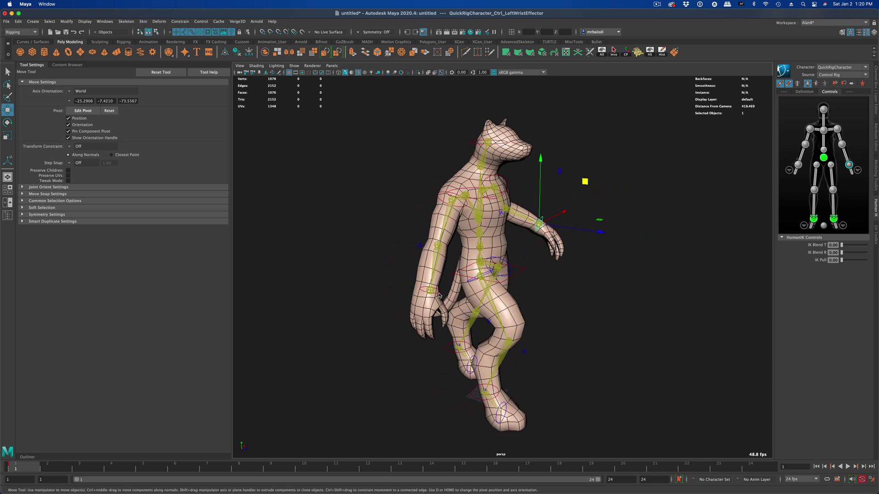
pyautogui.keyDown('alt'); pyautogui.moveTo(341, 329); pyautogui.dragTo(545, 279); pyautogui.keyUp('alt')
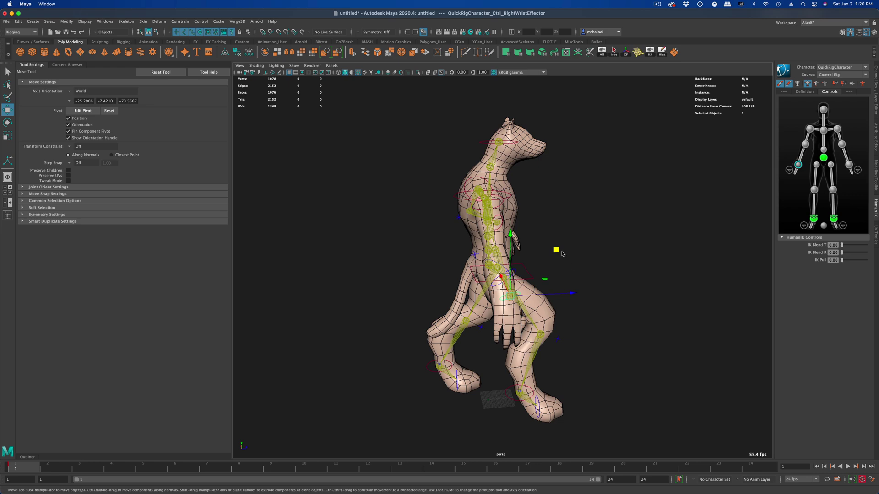
pyautogui.moveTo(558, 251); pyautogui.dragTo(542, 242, button='middle')
# Go to frame 24, select all rig controls and key the same stride pose there.
pyautogui.keyDown('alt'); pyautogui.moveTo(537, 238); pyautogui.dragTo(639, 323); pyautogui.keyUp('alt')
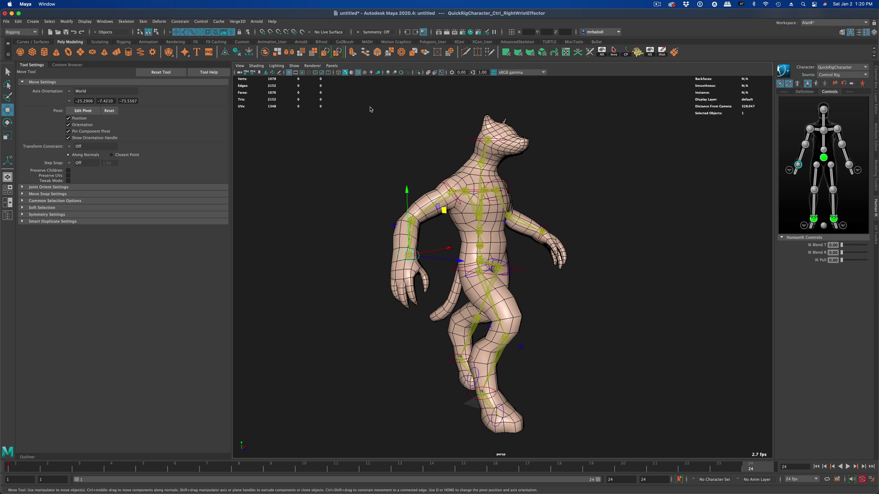
pyautogui.moveTo(356, 97); pyautogui.dragTo(628, 444)
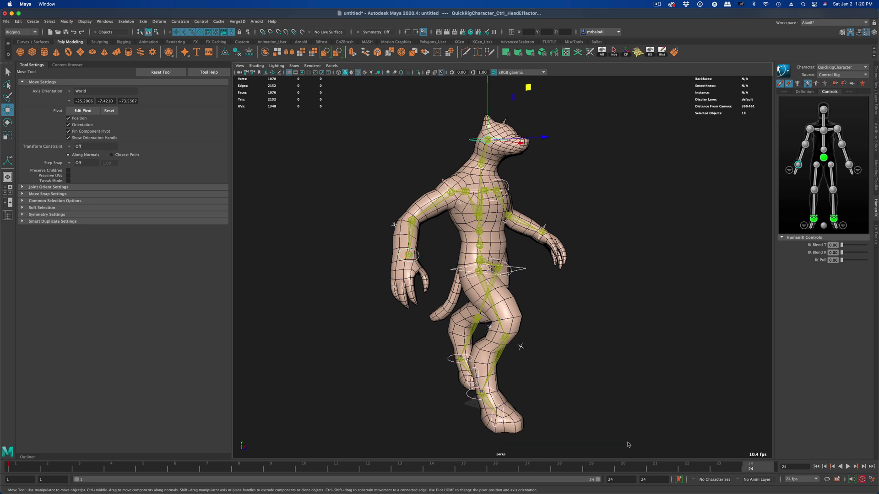
pyautogui.keyDown('alt'); pyautogui.moveTo(622, 380); pyautogui.dragTo(602, 394); pyautogui.keyUp('alt')
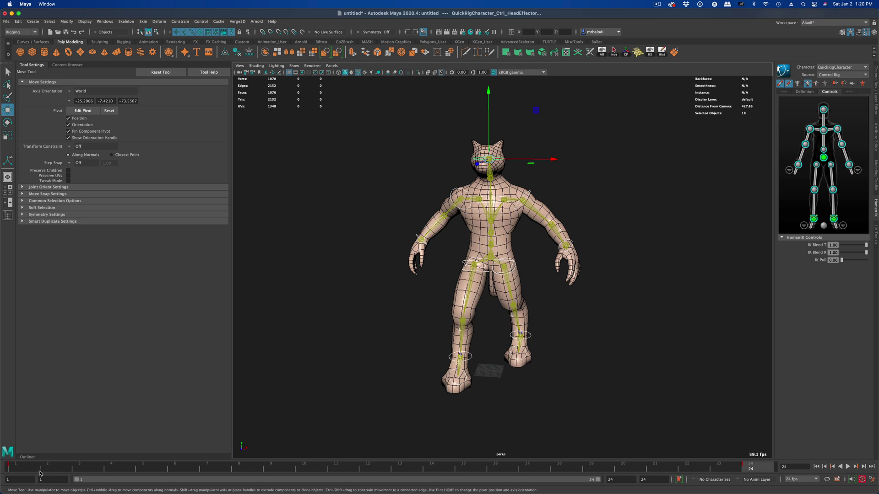
# Scrub the timeline and play the animation to check the motion between frames 1 and 24.
pyautogui.click(753, 471)
pyautogui.keyDown('alt'); pyautogui.moveTo(674, 407); pyautogui.dragTo(805, 428); pyautogui.keyUp('alt')
pyautogui.click(848, 467)
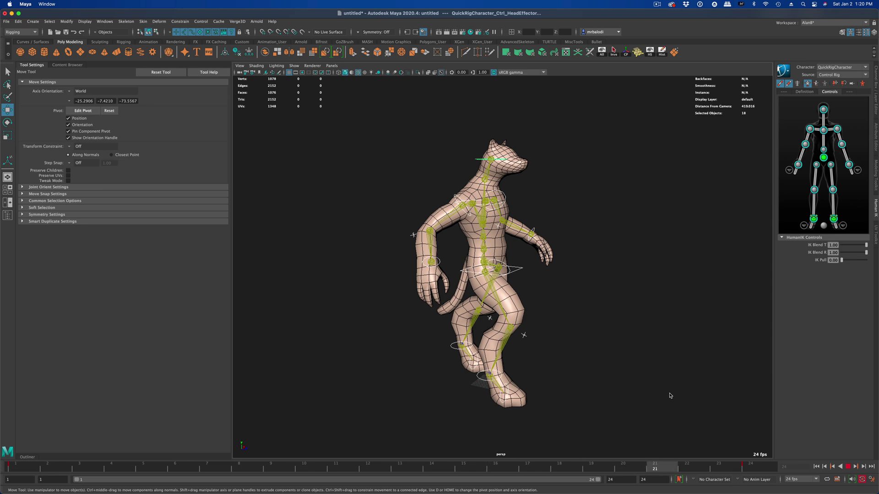
pyautogui.moveTo(669, 396)
pyautogui.keyDown('alt'); pyautogui.mouseDown()
pyautogui.moveTo(587, 396)
pyautogui.moveTo(671, 393)
pyautogui.mouseUp(); pyautogui.keyUp('alt')
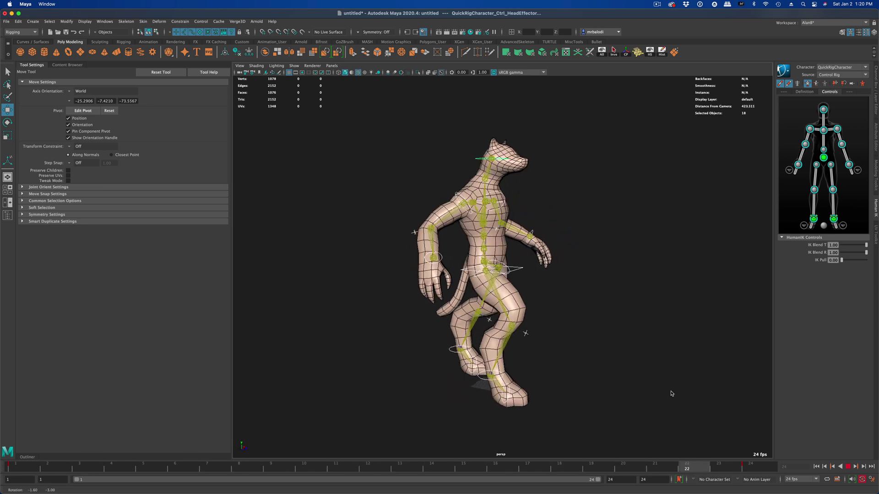
pyautogui.press('Escape')
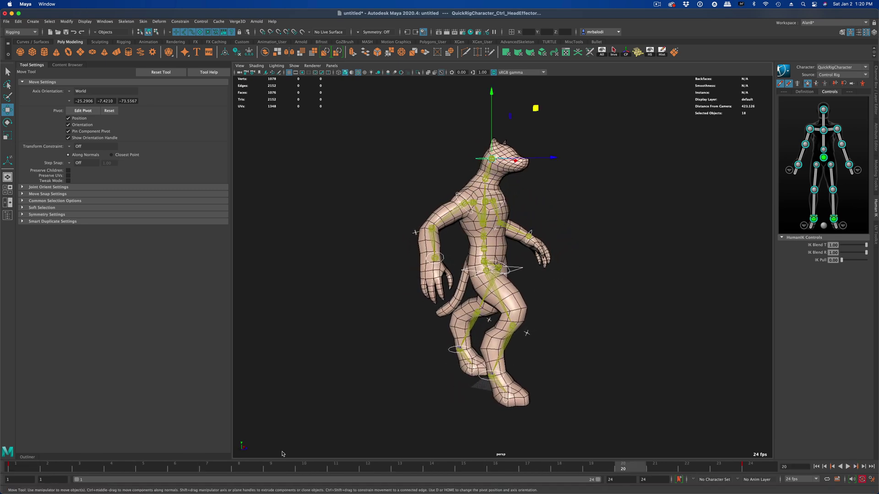
pyautogui.keyDown('alt'); pyautogui.moveTo(700, 421); pyautogui.dragTo(691, 423); pyautogui.keyUp('alt')
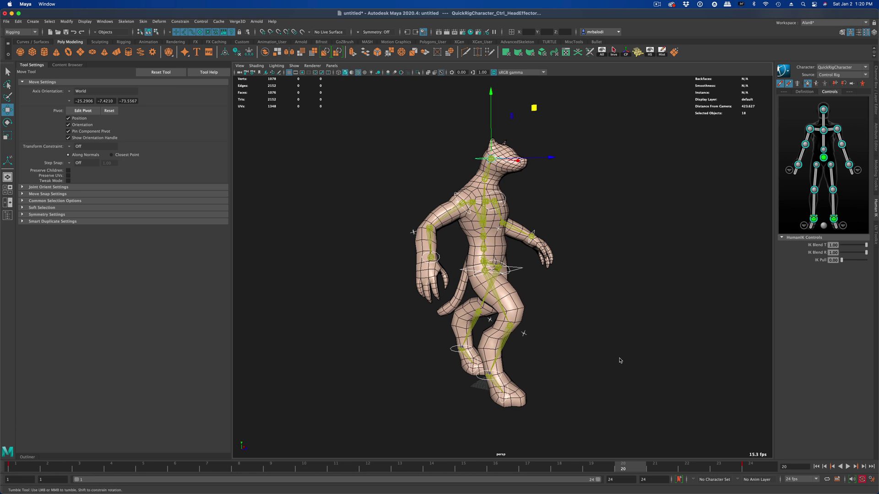
# At frame 12, move the right ankle control backward so the right foot is behind the body.
pyautogui.keyDown('alt'); pyautogui.moveTo(619, 359); pyautogui.dragTo(631, 360); pyautogui.keyUp('alt')
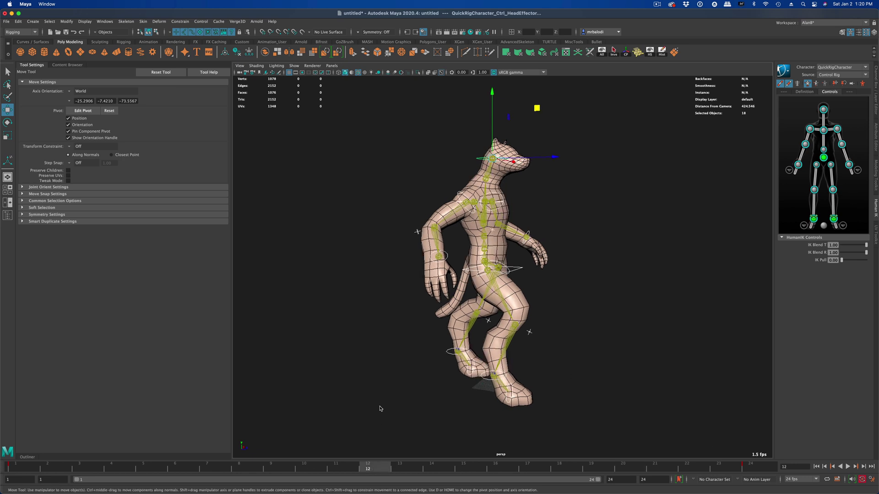
pyautogui.keyDown('alt'); pyautogui.moveTo(380, 409); pyautogui.dragTo(421, 402); pyautogui.keyUp('alt')
pyautogui.click(494, 379)
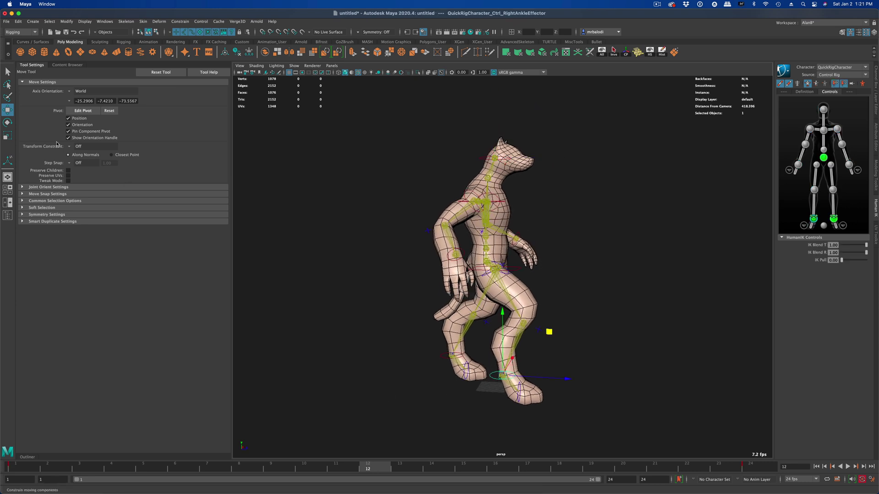
pyautogui.moveTo(569, 381); pyautogui.dragTo(506, 359)
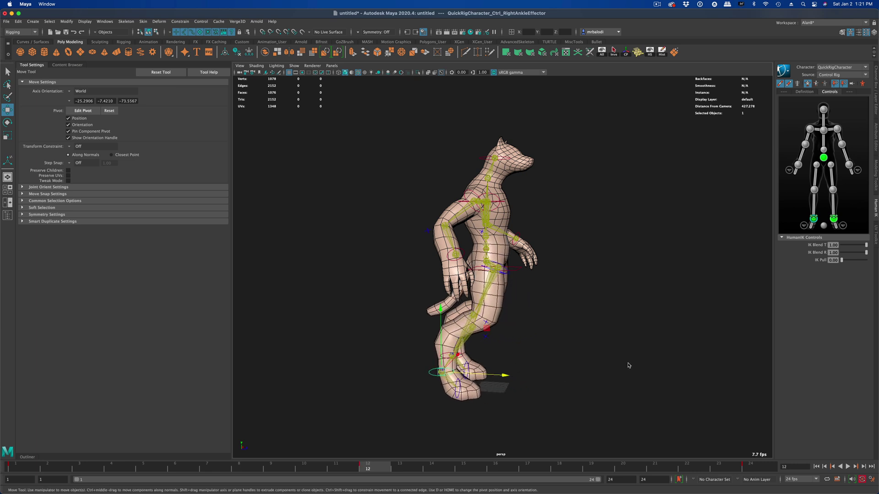
pyautogui.keyDown('alt'); pyautogui.moveTo(628, 365); pyautogui.dragTo(522, 369); pyautogui.keyUp('alt')
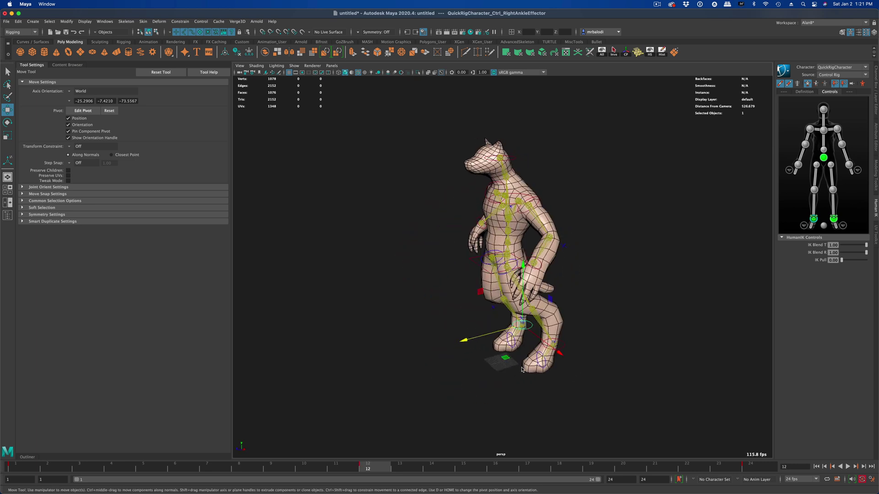
# Move the left ankle control forward at frame 12 to complete the opposite stride.
pyautogui.click(563, 345)
pyautogui.keyDown('alt'); pyautogui.moveTo(611, 375); pyautogui.dragTo(604, 370); pyautogui.keyUp('alt')
pyautogui.moveTo(495, 360); pyautogui.dragTo(451, 365)
pyautogui.keyDown('alt'); pyautogui.moveTo(372, 399); pyautogui.dragTo(388, 399); pyautogui.keyUp('alt')
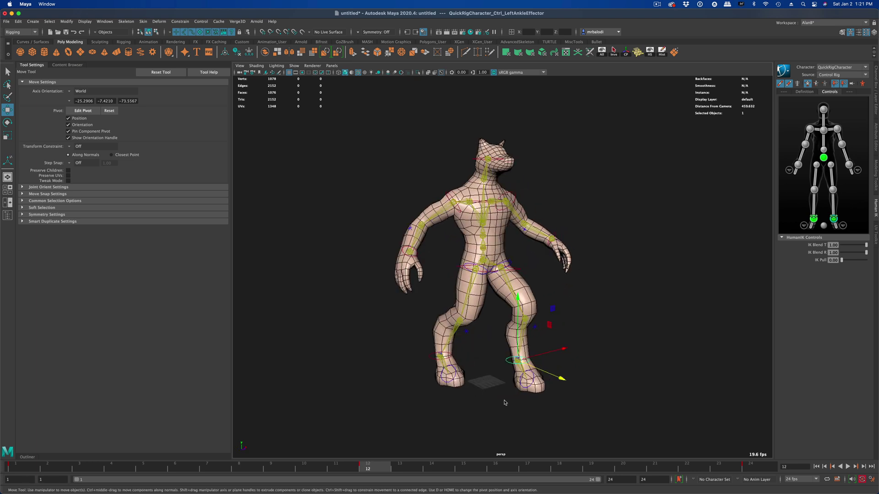
pyautogui.keyDown('alt'); pyautogui.moveTo(505, 403); pyautogui.dragTo(520, 416); pyautogui.keyUp('alt')
pyautogui.scroll(2, 518, 419)
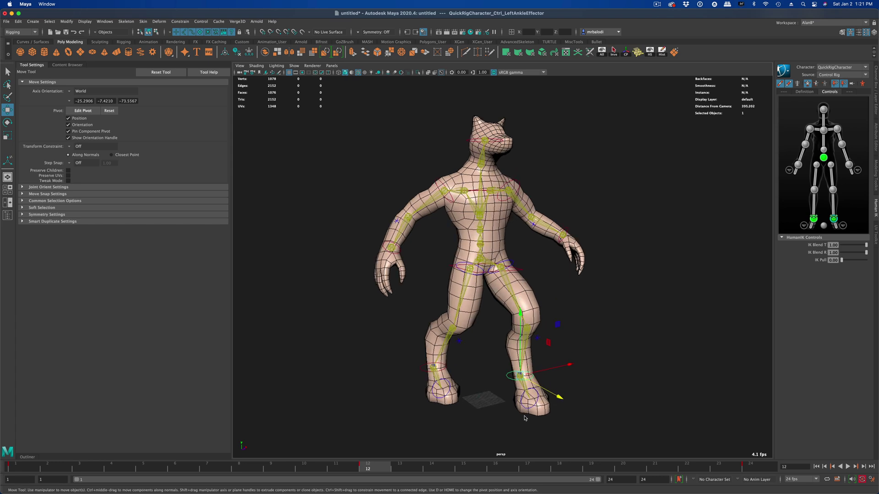
pyautogui.keyDown('alt'); pyautogui.moveTo(639, 402); pyautogui.dragTo(498, 364); pyautogui.keyUp('alt')
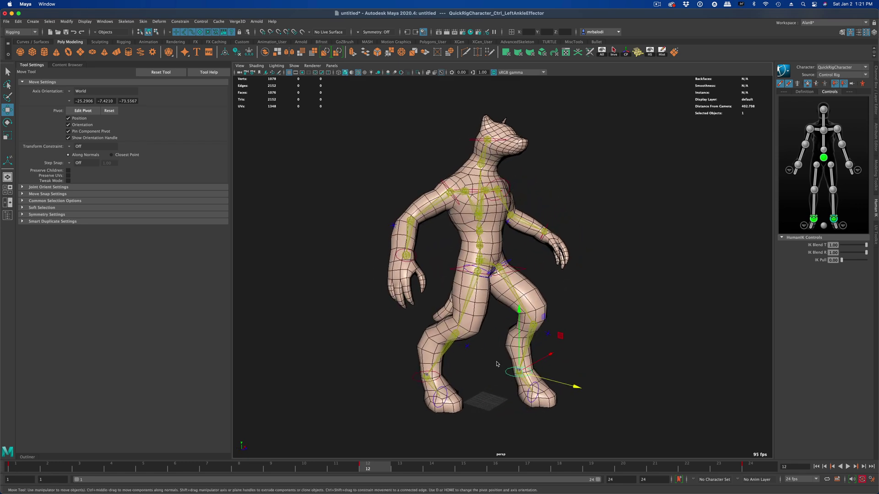
# At frame 12, swing the right wrist control forward and the left wrist control backward to oppose the leg stride.
pyautogui.click(415, 258)
pyautogui.keyDown('alt'); pyautogui.moveTo(414, 258); pyautogui.dragTo(353, 345); pyautogui.keyUp('alt')
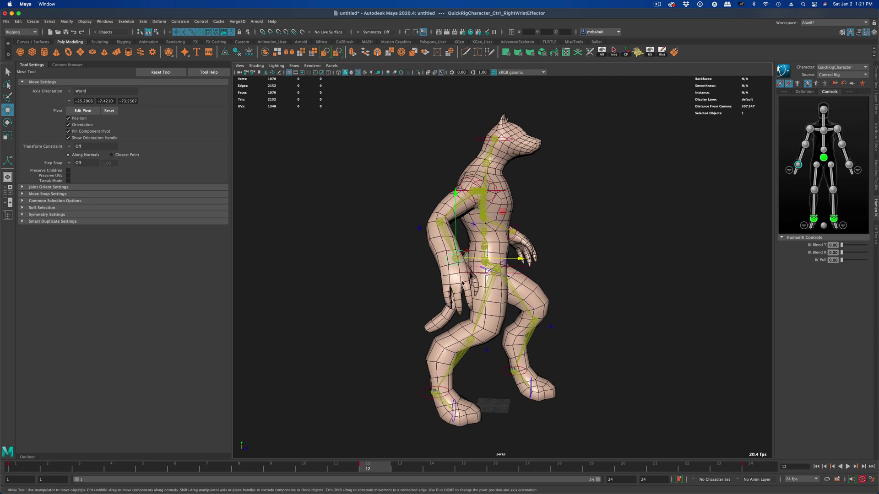
pyautogui.moveTo(502, 214); pyautogui.dragTo(533, 205, button='middle')
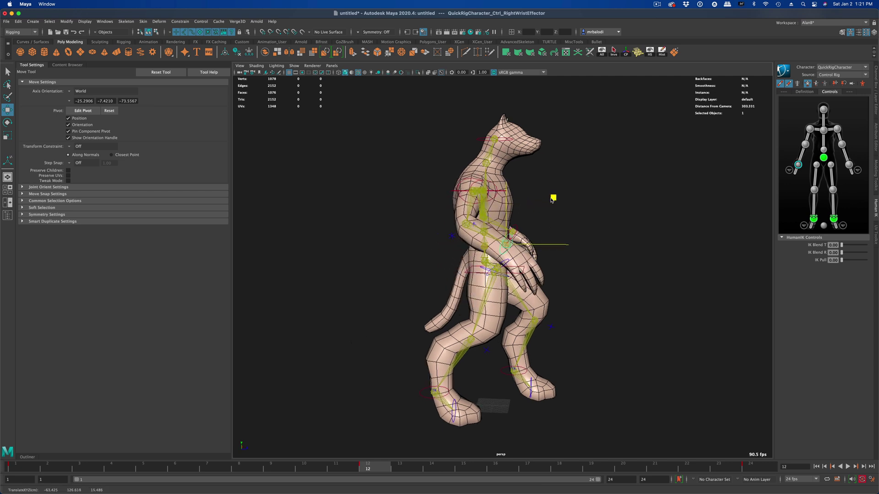
pyautogui.keyDown('alt'); pyautogui.moveTo(552, 200); pyautogui.dragTo(542, 259); pyautogui.keyUp('alt')
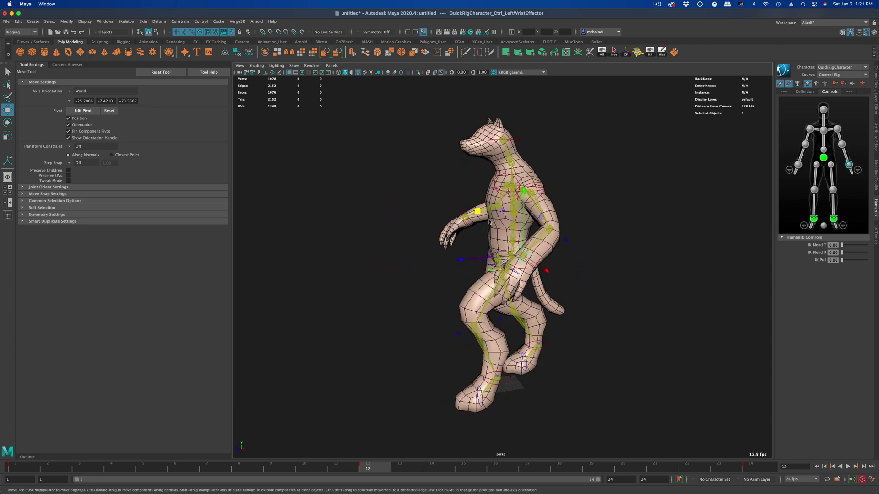
pyautogui.moveTo(478, 213); pyautogui.dragTo(484, 215, button='middle')
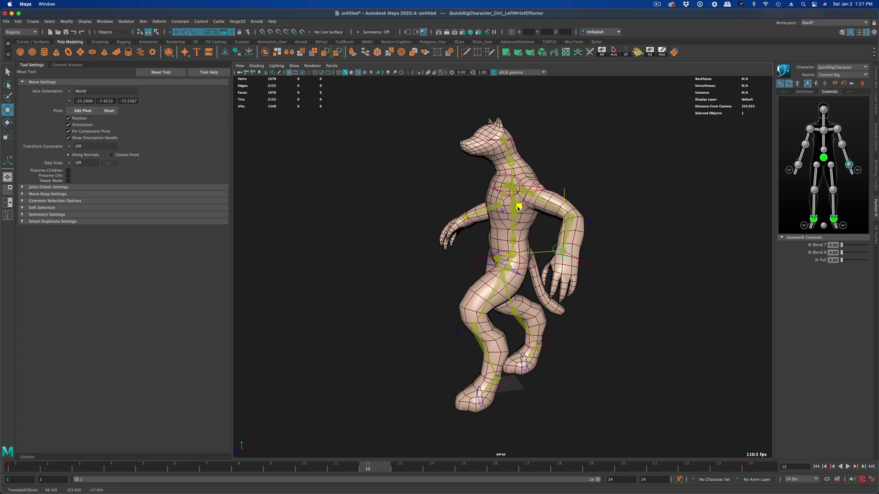
pyautogui.keyDown('alt'); pyautogui.moveTo(518, 208); pyautogui.dragTo(462, 275); pyautogui.keyUp('alt')
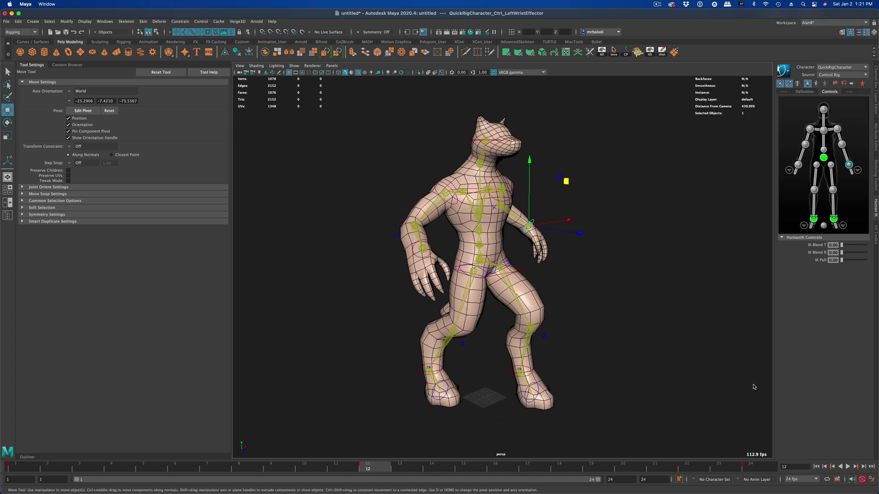
# Play the animation to check the arm and leg swing from several angles, then stop it.
pyautogui.click(847, 467)
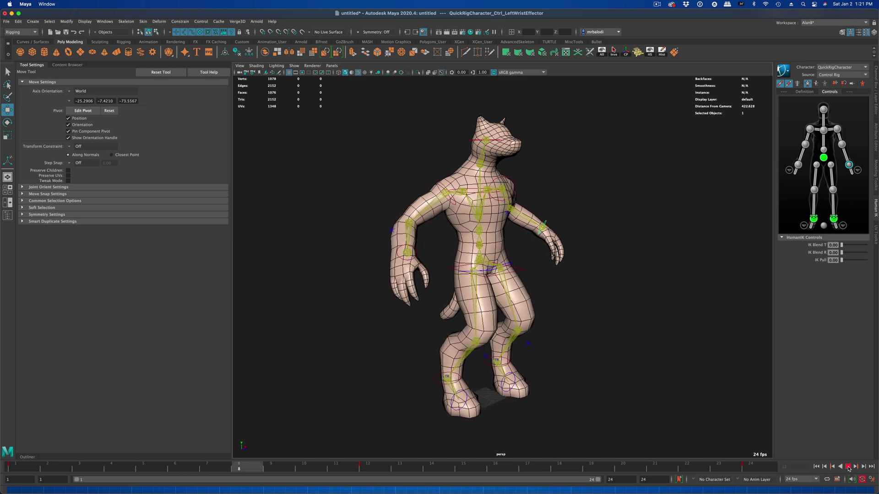
pyautogui.keyDown('alt'); pyautogui.moveTo(612, 367); pyautogui.dragTo(580, 368); pyautogui.keyUp('alt')
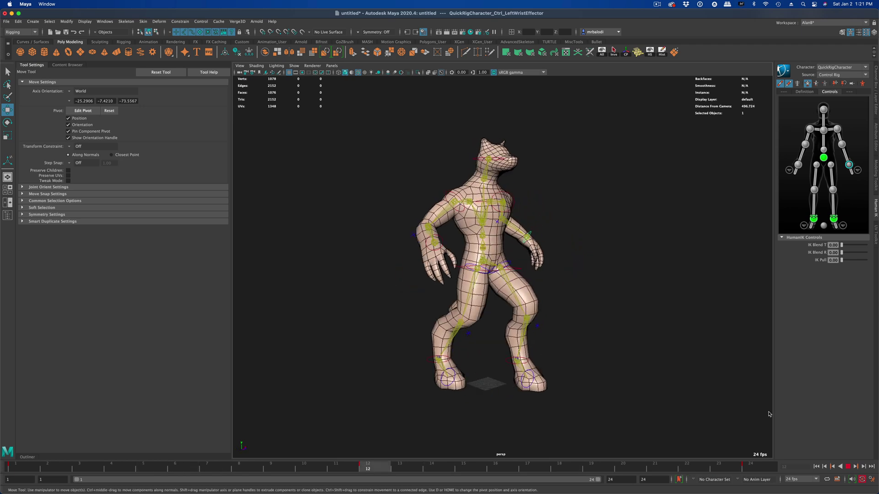
pyautogui.click(849, 467)
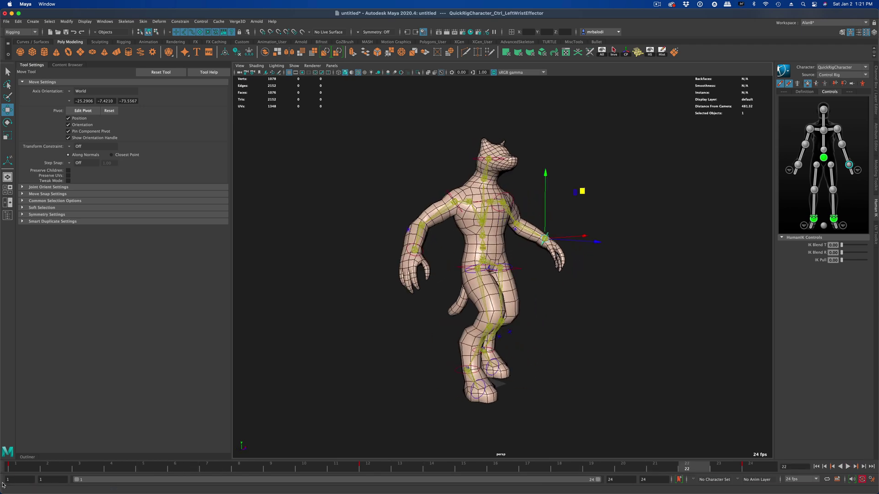
# At frame 6, raise the left ankle control off the ground and adjust the left foot control to tilt the lifted foot.
pyautogui.moveTo(18, 469); pyautogui.dragTo(380, 472)
pyautogui.click(193, 470)
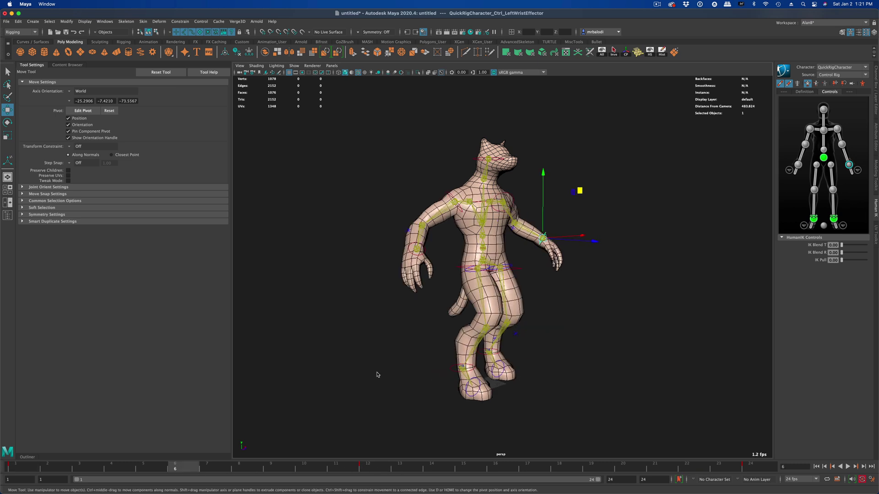
pyautogui.hotkey('alt', 'v')
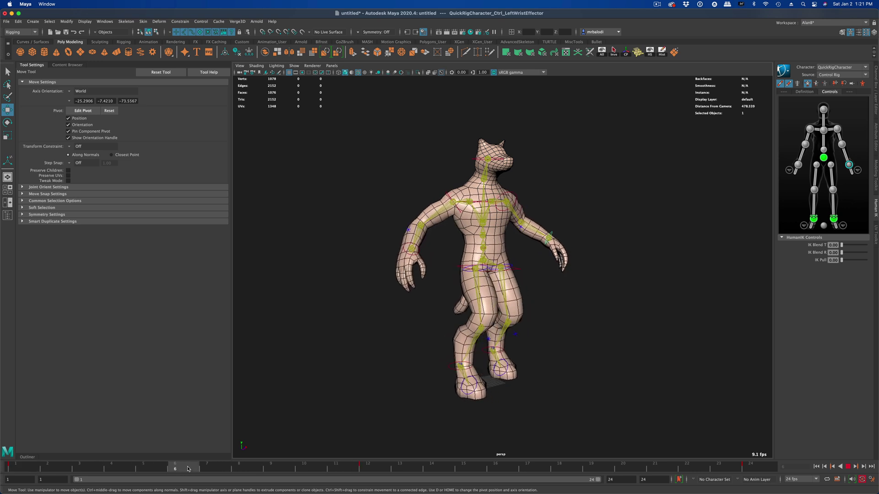
pyautogui.keyDown('alt'); pyautogui.moveTo(586, 355); pyautogui.dragTo(536, 272); pyautogui.keyUp('alt')
pyautogui.keyDown('alt'); pyautogui.moveTo(585, 390); pyautogui.dragTo(546, 381); pyautogui.keyUp('alt')
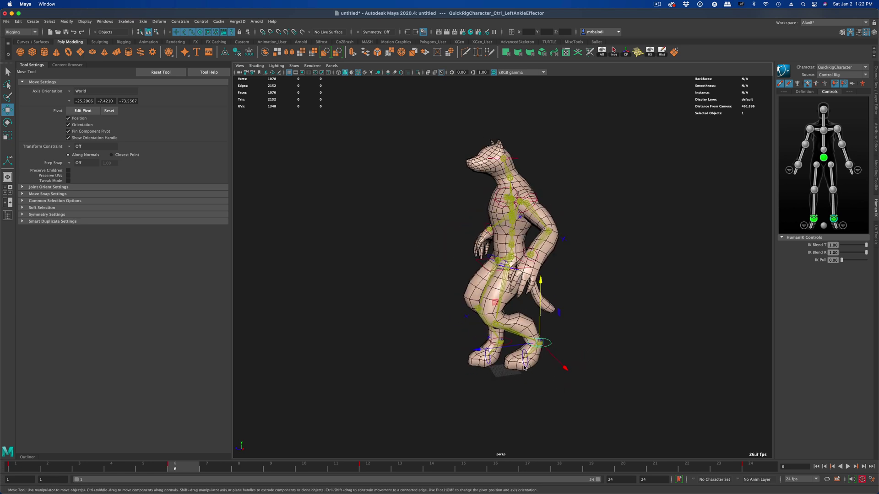
pyautogui.moveTo(479, 318); pyautogui.dragTo(470, 357)
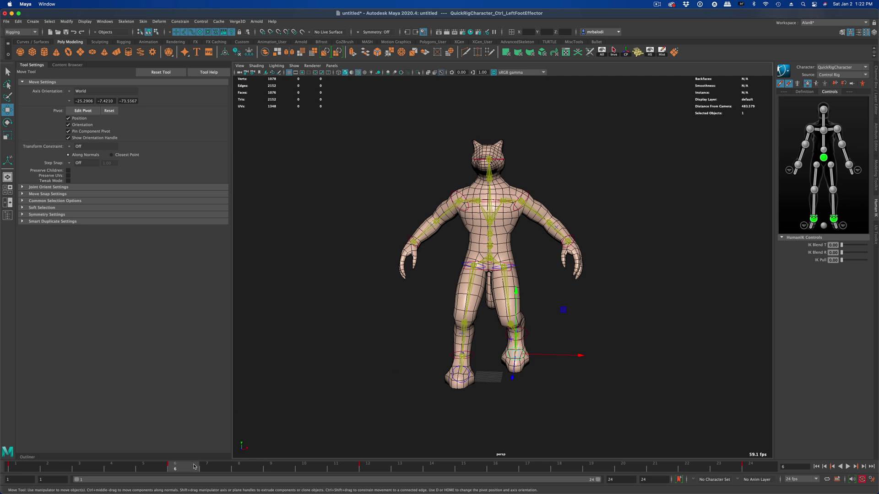
# At frame 18, raise the right ankle control off the ground and adjust the right foot control to tilt the lifted foot.
pyautogui.hotkey('alt', 'v')
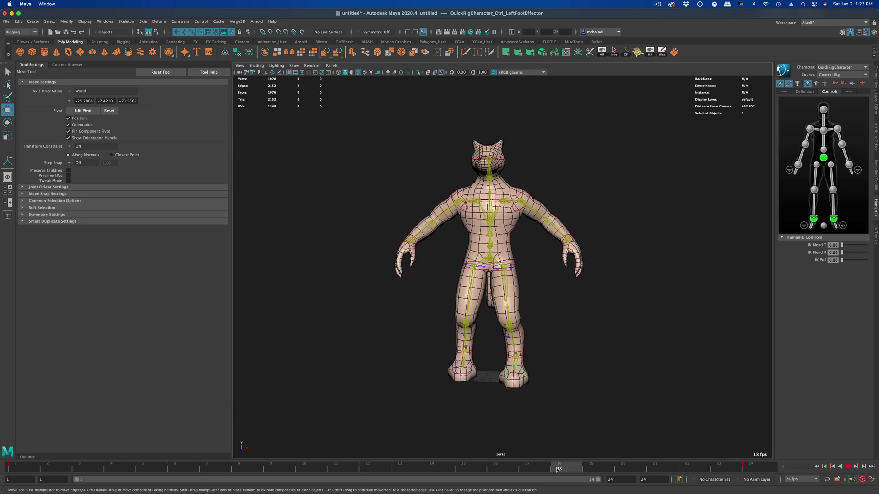
pyautogui.hotkey('alt', 'v')
pyautogui.keyDown('alt'); pyautogui.moveTo(421, 418); pyautogui.dragTo(447, 415); pyautogui.keyUp('alt')
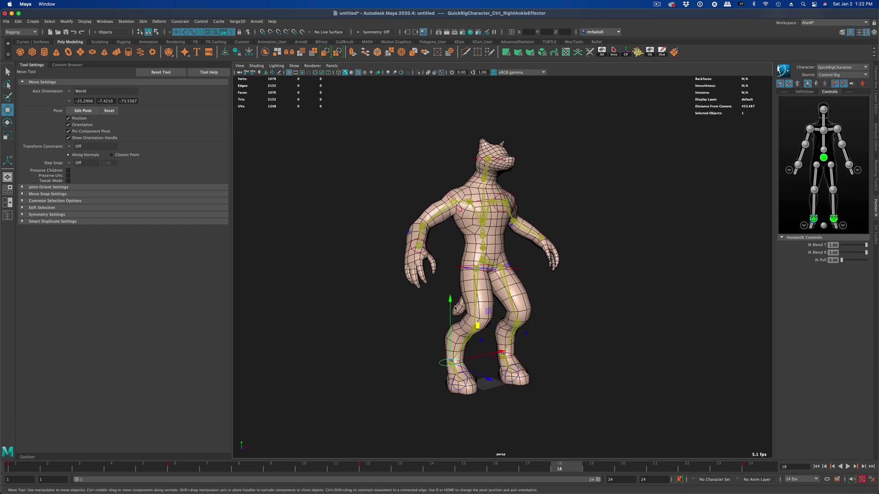
pyautogui.moveTo(450, 301); pyautogui.dragTo(451, 284)
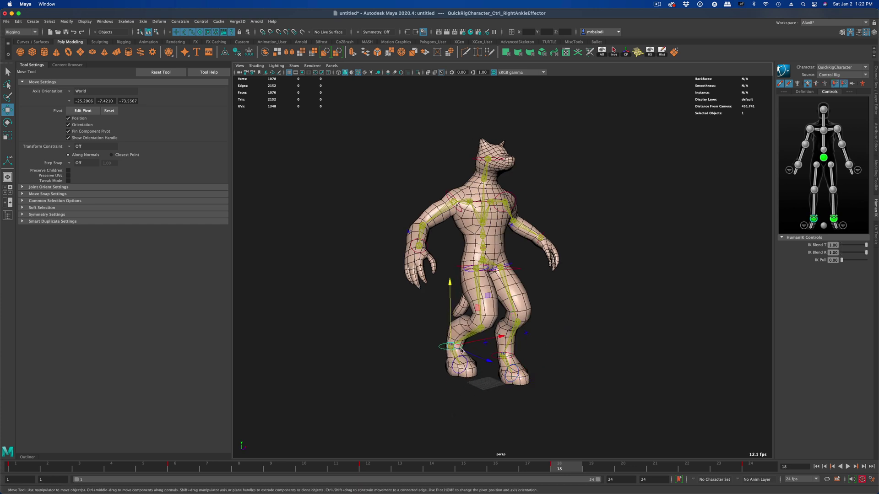
pyautogui.click(462, 375)
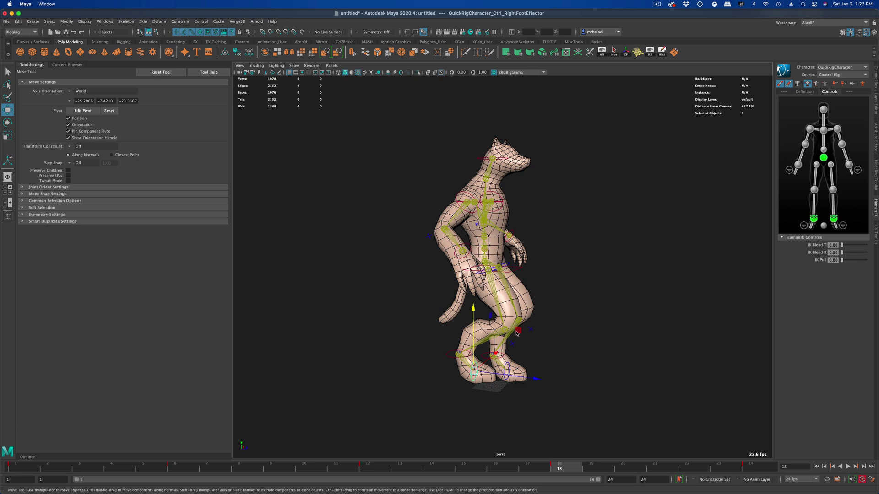
pyautogui.moveTo(517, 333); pyautogui.dragTo(518, 337)
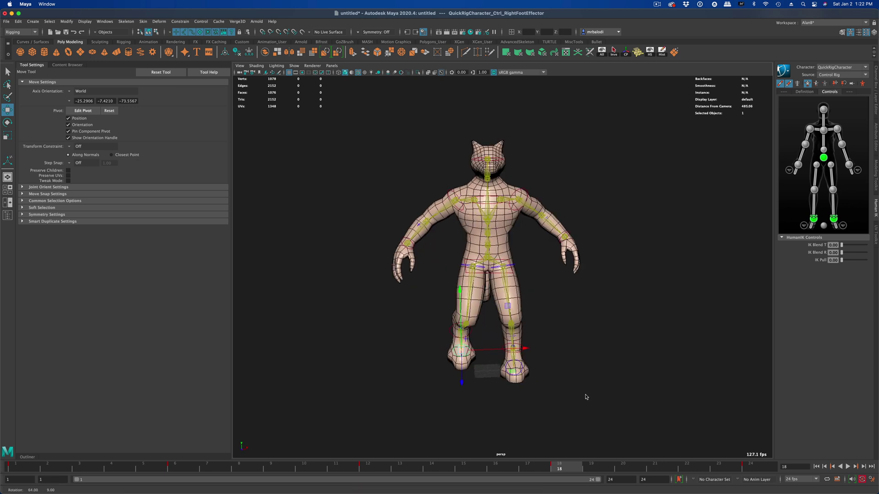
# Play the walk cycle to check the foot lifts from the front and side, then stop it.
pyautogui.hotkey('alt', 'v')
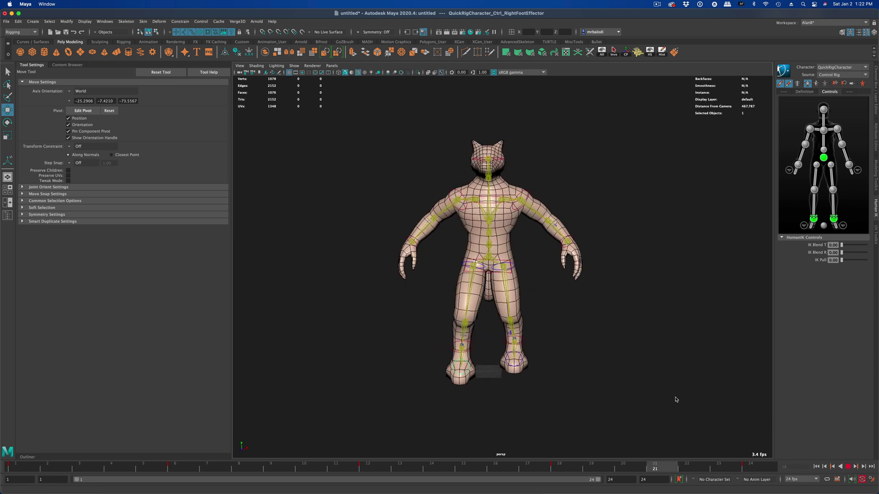
pyautogui.keyDown('alt'); pyautogui.moveTo(666, 396); pyautogui.dragTo(604, 396); pyautogui.keyUp('alt')
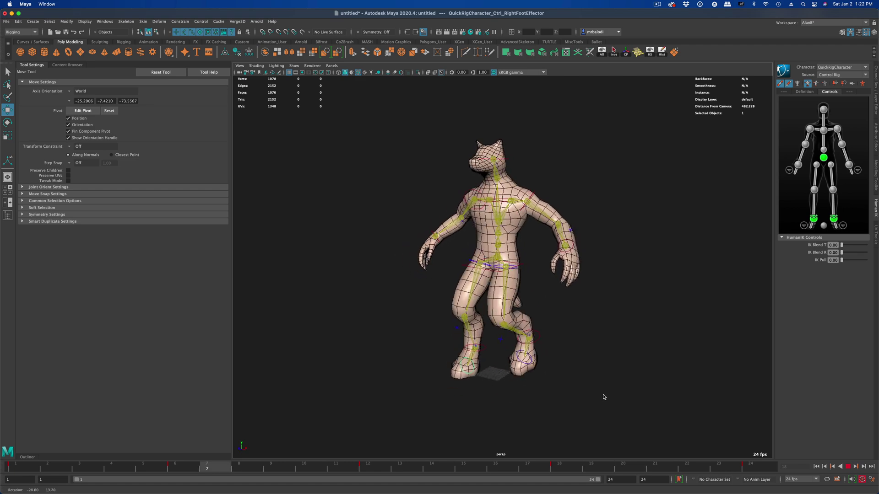
pyautogui.click(829, 469)
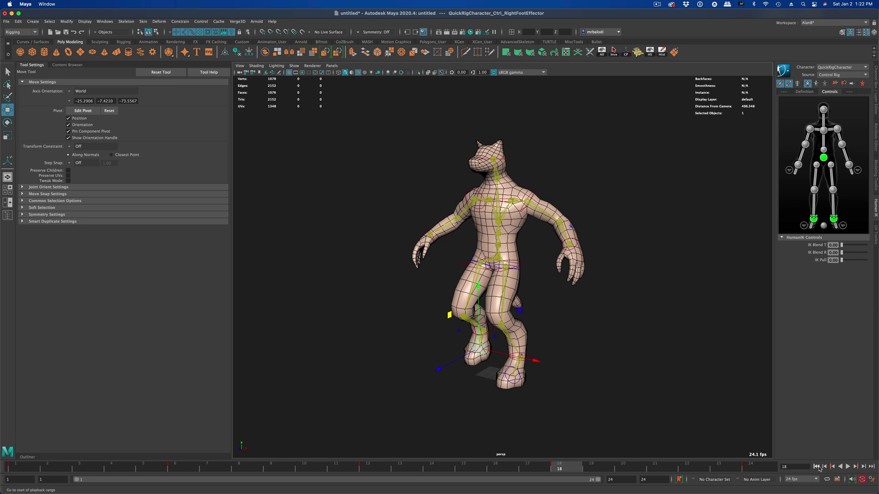
# Go to frame 12 and rotate the hips control slightly to follow the stride.
pyautogui.click(816, 467)
pyautogui.keyDown('alt'); pyautogui.moveTo(666, 441); pyautogui.dragTo(662, 433); pyautogui.keyUp('alt')
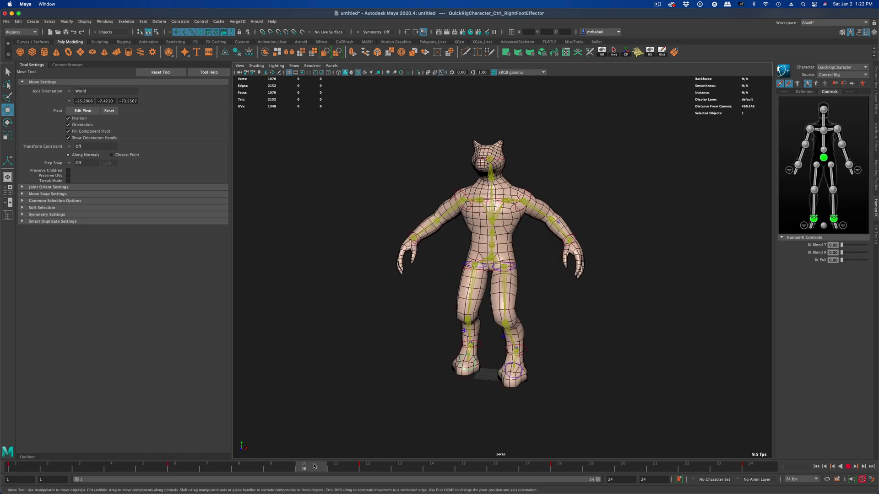
pyautogui.click(368, 466)
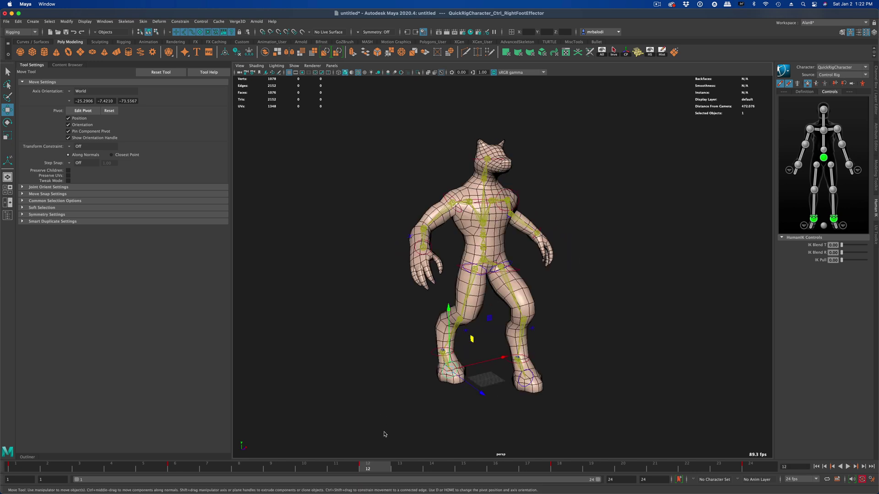
pyautogui.hotkey('alt', 'v')
pyautogui.press('e')
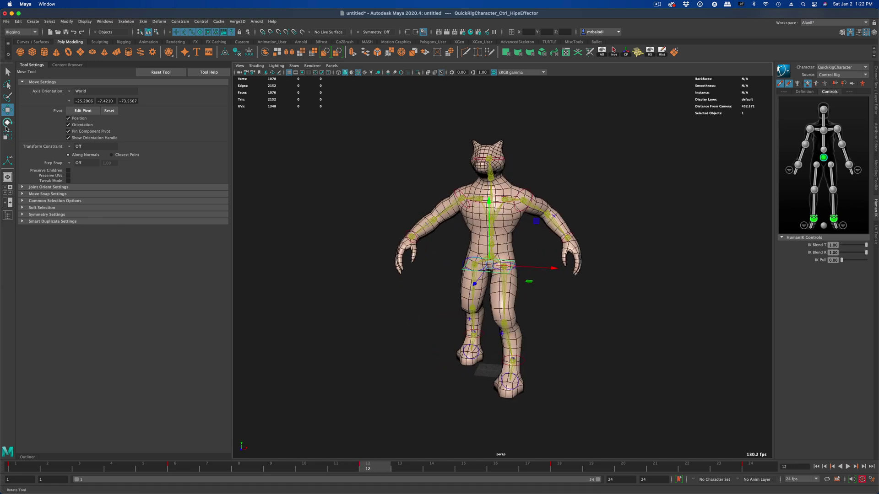
pyautogui.moveTo(514, 259); pyautogui.dragTo(514, 260)
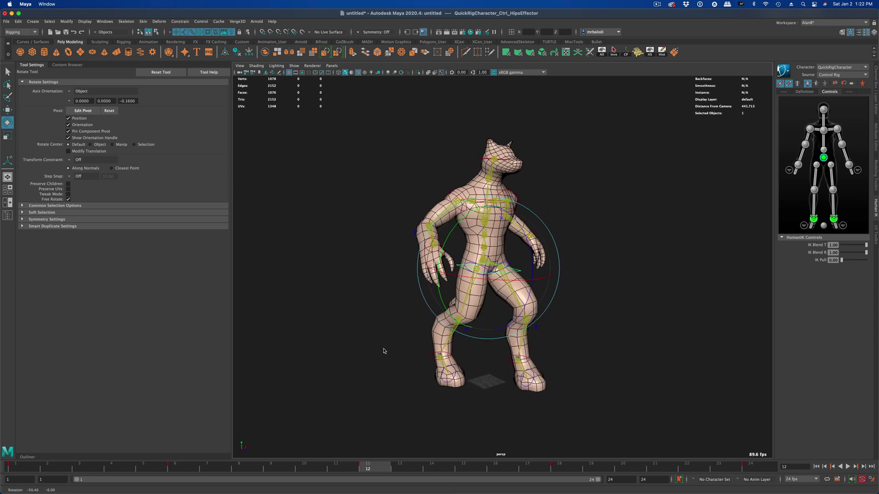
# Go to frame 24 and rotate the hips control slightly to suit the opposite stride.
pyautogui.moveTo(374, 470); pyautogui.dragTo(751, 464)
pyautogui.moveTo(616, 403)
pyautogui.keyDown('alt'); pyautogui.mouseDown()
pyautogui.moveTo(581, 400)
pyautogui.moveTo(614, 403)
pyautogui.mouseUp(); pyautogui.keyUp('alt')
pyautogui.keyDown('alt'); pyautogui.moveTo(562, 389); pyautogui.dragTo(569, 390); pyautogui.keyUp('alt')
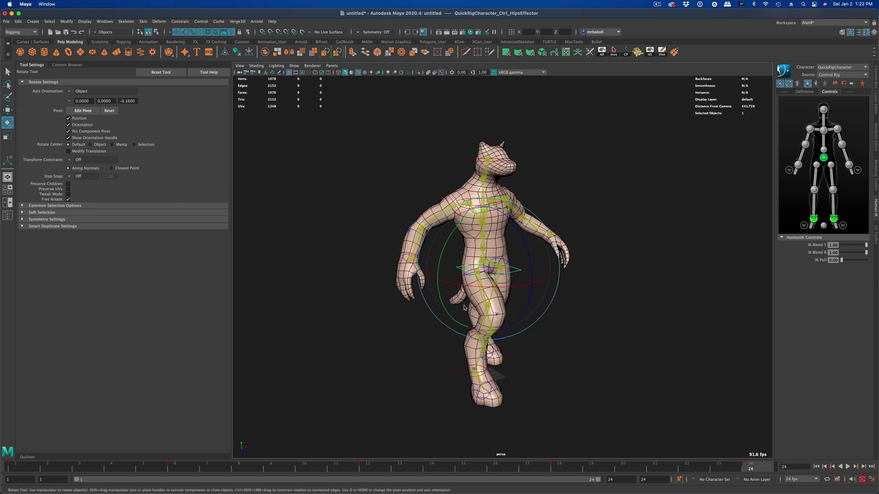
pyautogui.moveTo(460, 301); pyautogui.dragTo(465, 297)
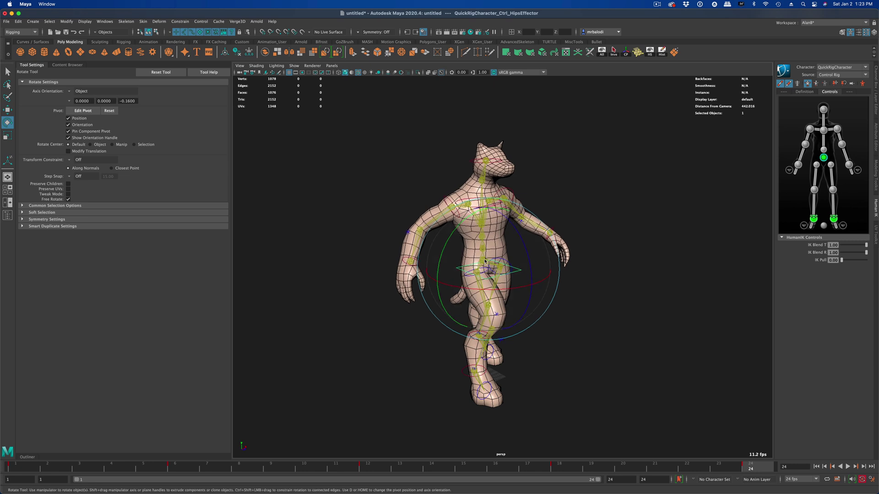
pyautogui.moveTo(491, 266); pyautogui.dragTo(495, 264)
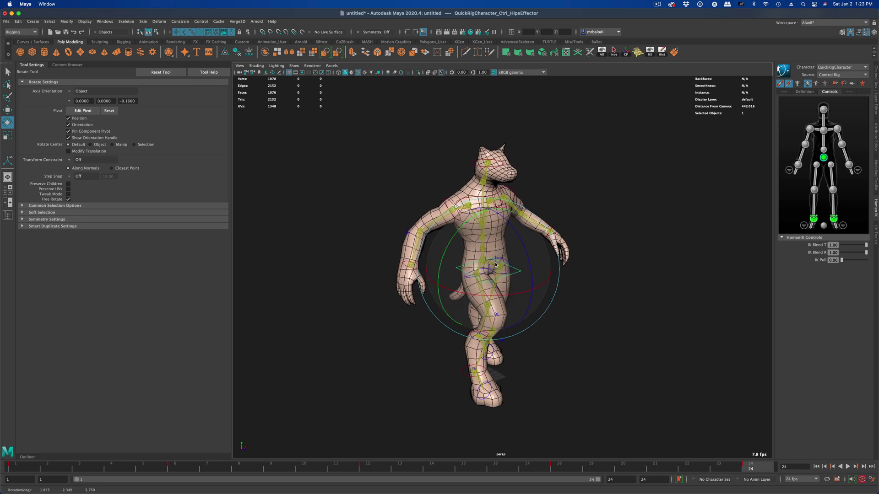
pyautogui.keyDown('alt'); pyautogui.moveTo(620, 345); pyautogui.dragTo(624, 364); pyautogui.keyUp('alt')
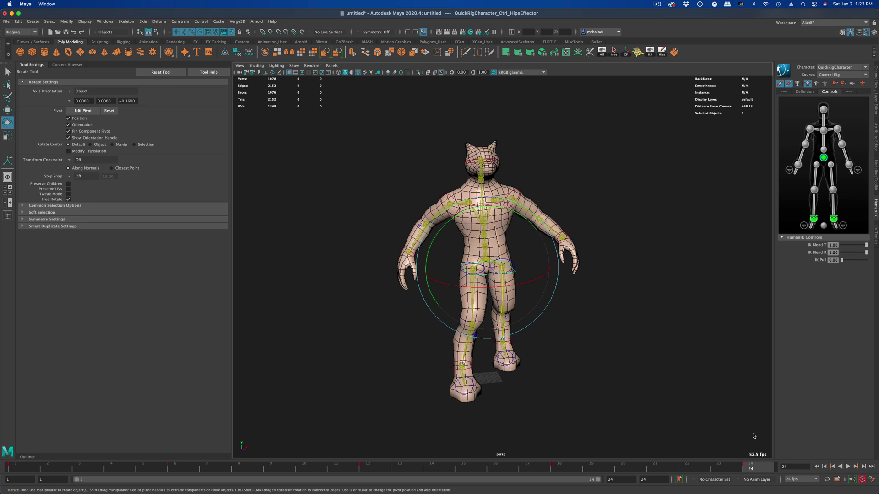
# Copy the hips control's key from frame 24 and paste it at frame 1.
pyautogui.rightClick(762, 470)
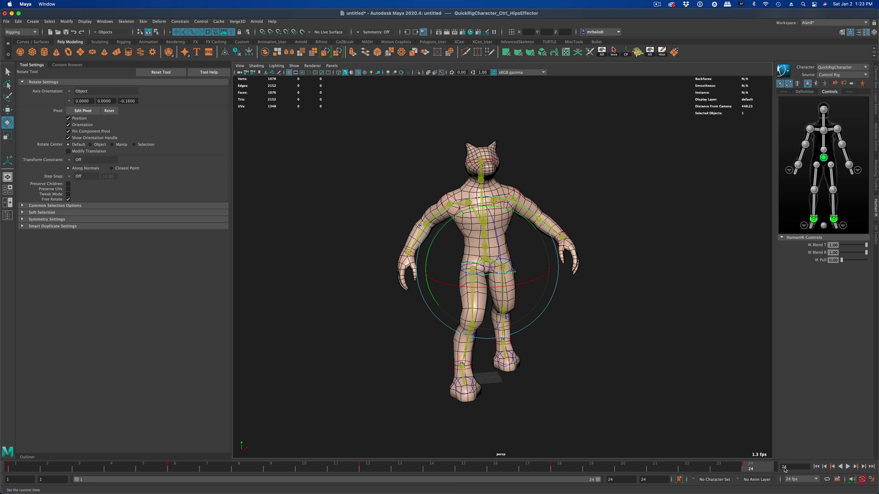
pyautogui.click(817, 467)
pyautogui.rightClick(31, 468)
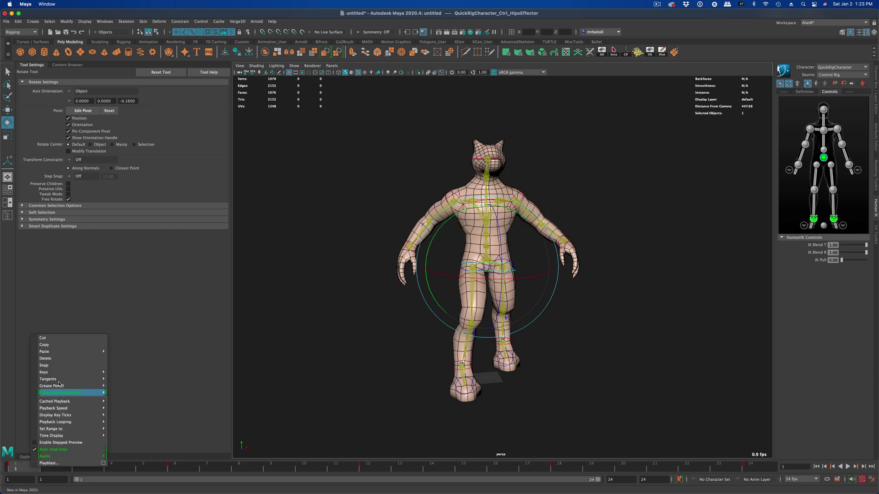
pyautogui.moveTo(70, 354)
pyautogui.click(120, 352)
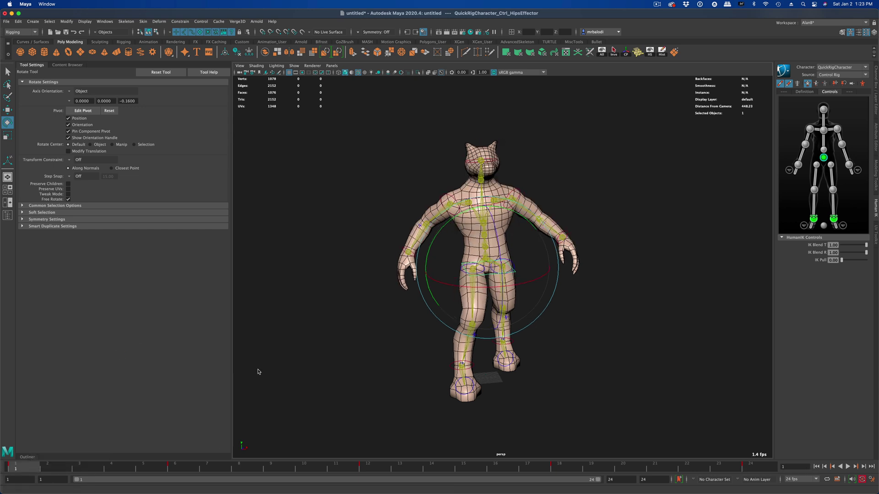
# Play the walk cycle to check the hip rotation, then stop it and go to frame 6.
pyautogui.click(848, 467)
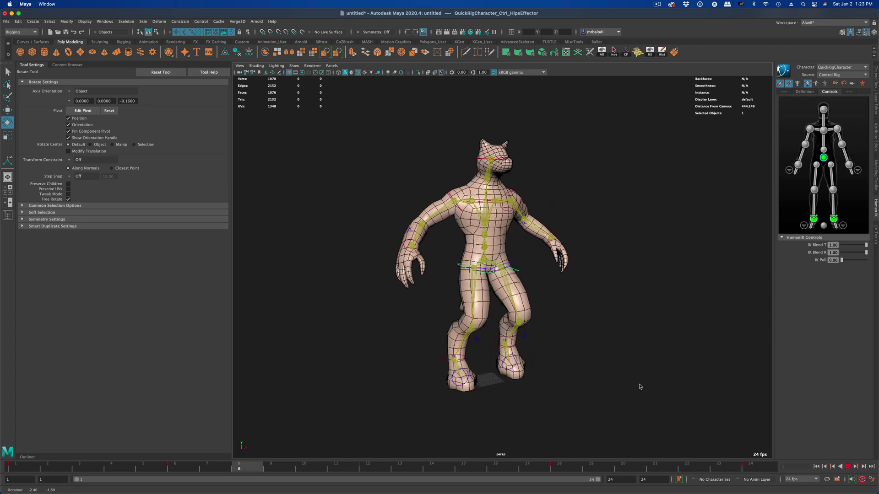
pyautogui.click(852, 467)
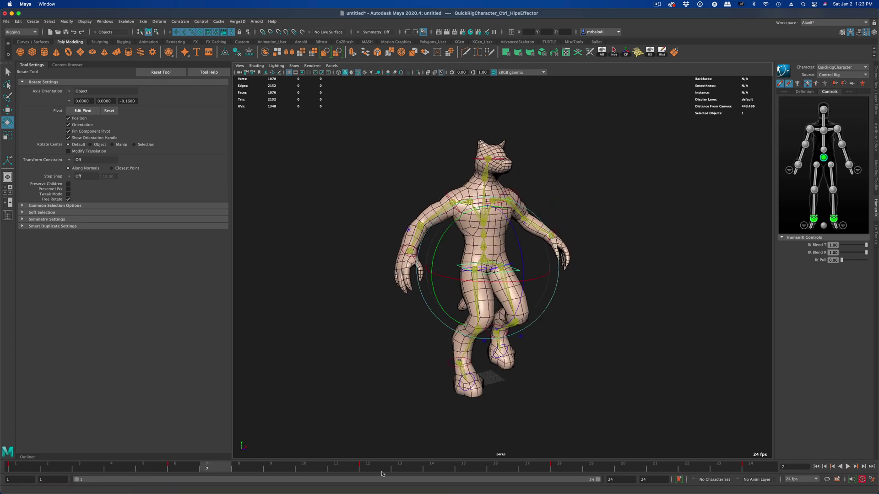
pyautogui.hotkey('alt', 'v')
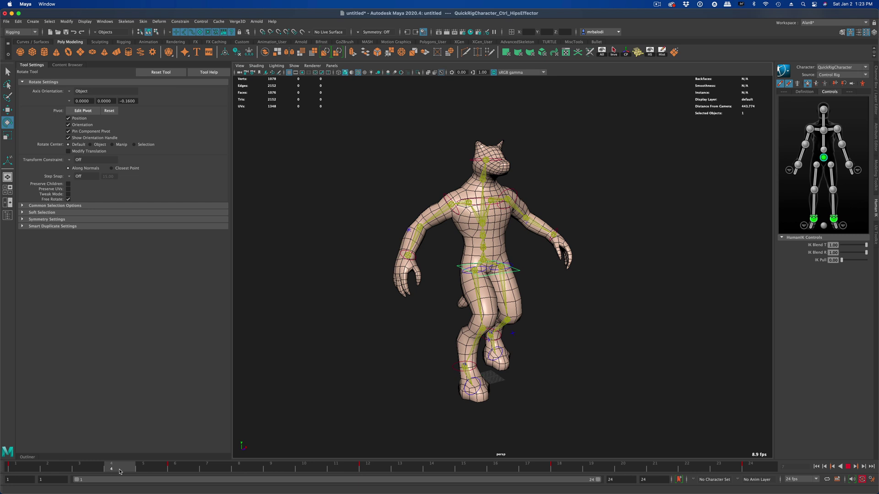
pyautogui.click(184, 471)
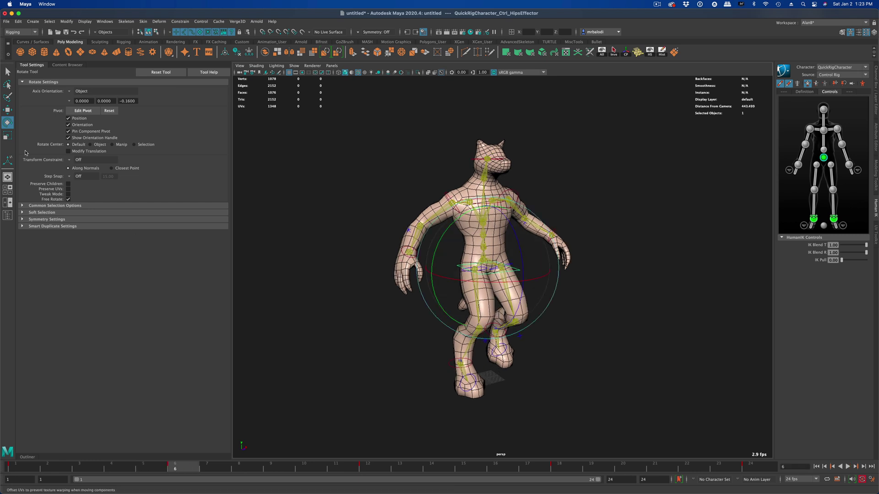
# Move the hips control slightly upward at frame 6 and again at frame 18 to raise the body mid-stride.
pyautogui.click(7, 109)
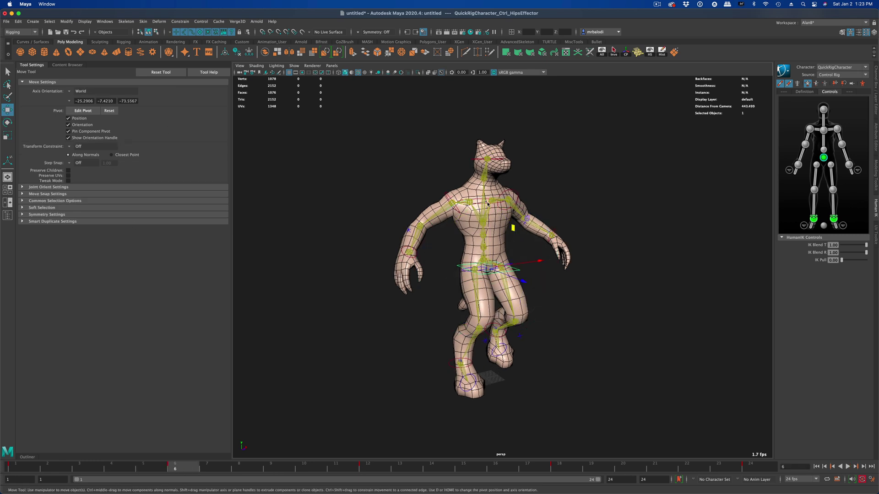
pyautogui.moveTo(488, 204); pyautogui.dragTo(488, 202, button='middle')
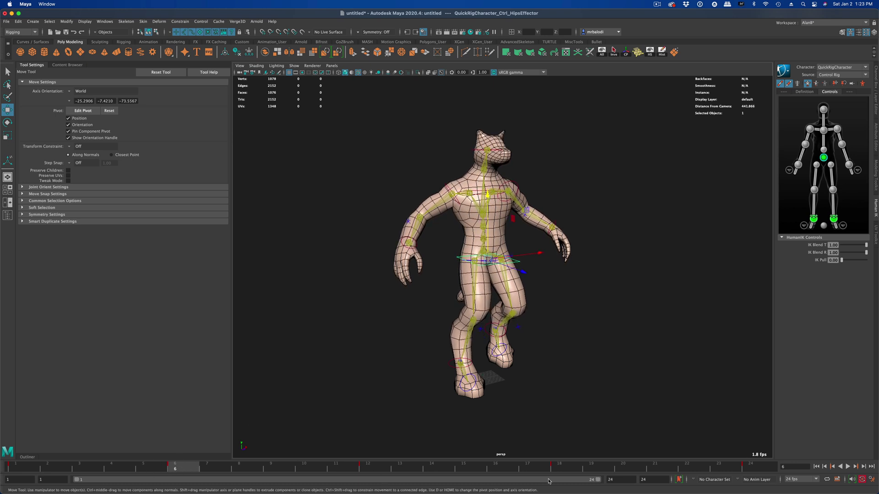
pyautogui.click(561, 468)
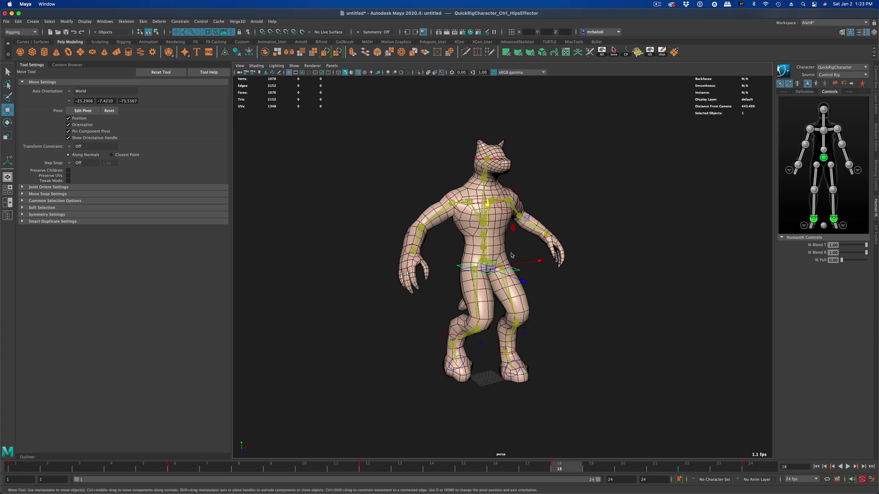
pyautogui.moveTo(489, 206); pyautogui.dragTo(489, 202, button='middle')
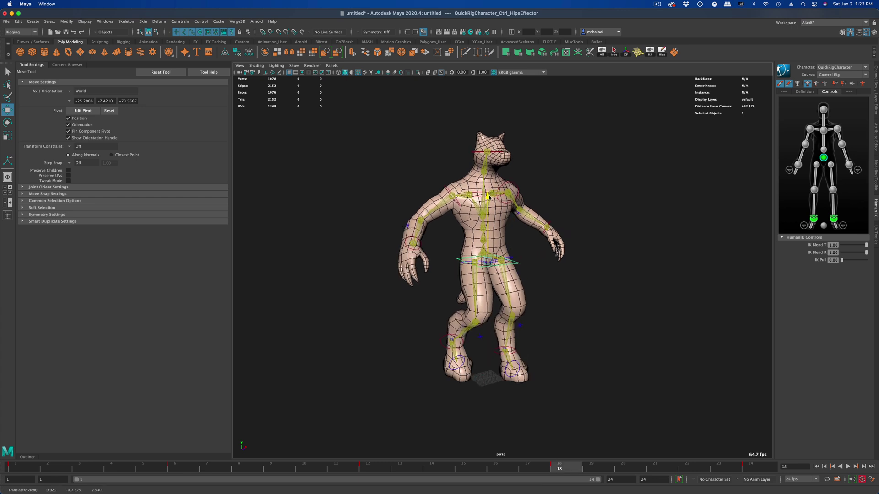
# Play the walk cycle and examine the hip motion from other angles, then stop it and return to frame 1.
pyautogui.click(847, 467)
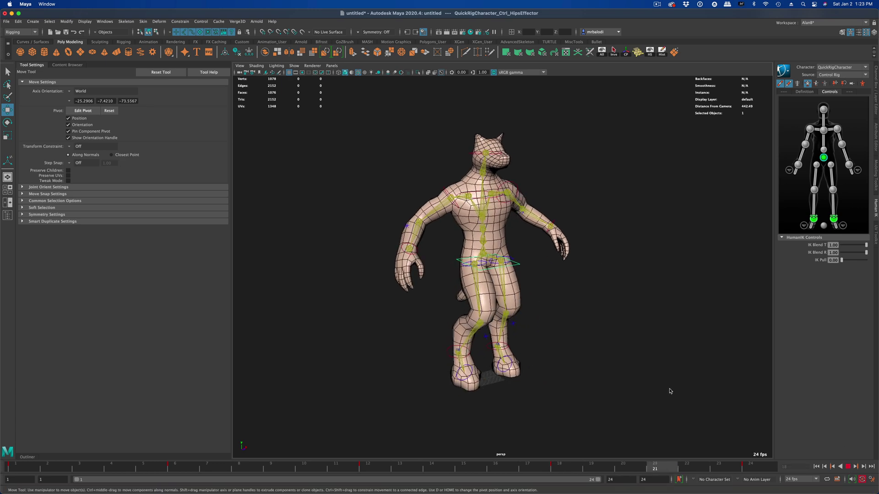
pyautogui.keyDown('alt'); pyautogui.moveTo(671, 392); pyautogui.dragTo(609, 392); pyautogui.keyUp('alt')
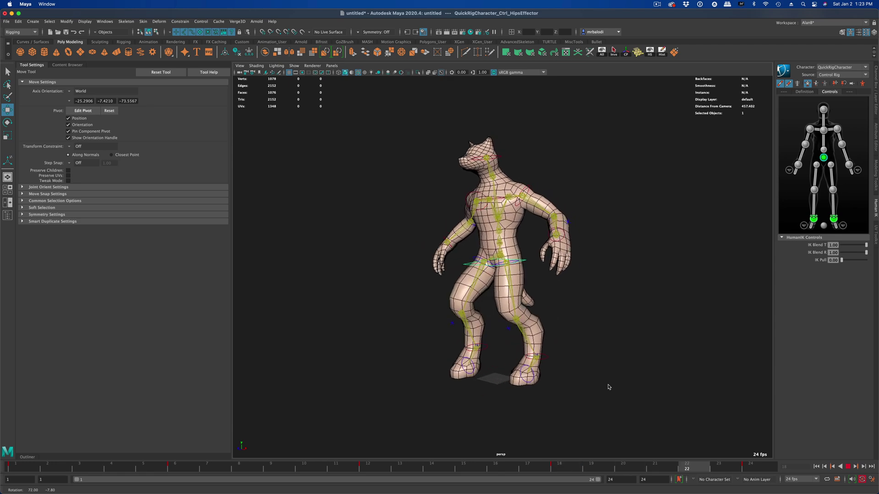
pyautogui.keyDown('alt'); pyautogui.moveTo(610, 386); pyautogui.dragTo(632, 408); pyautogui.keyUp('alt')
pyautogui.click(847, 466)
pyautogui.click(816, 466)
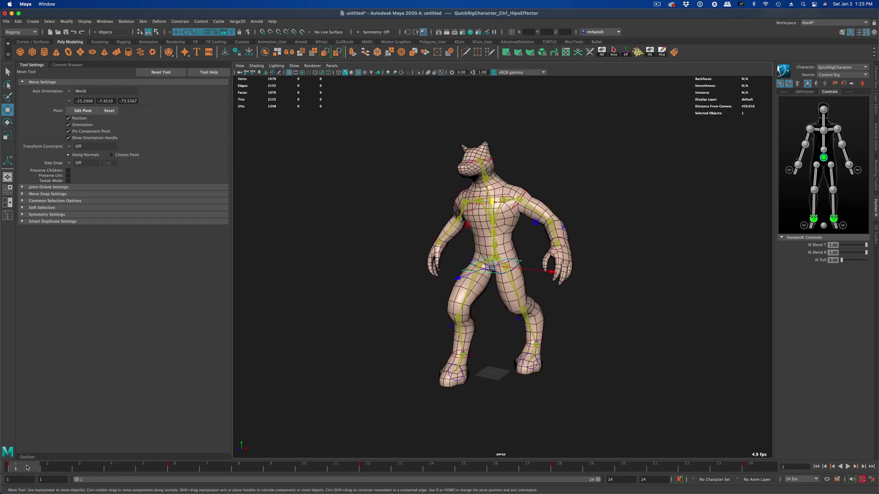
# Rotate the head control at frames 12 and 1 to face it forward, tilting it slightly downward at frame 1.
pyautogui.moveTo(26, 467); pyautogui.dragTo(370, 470)
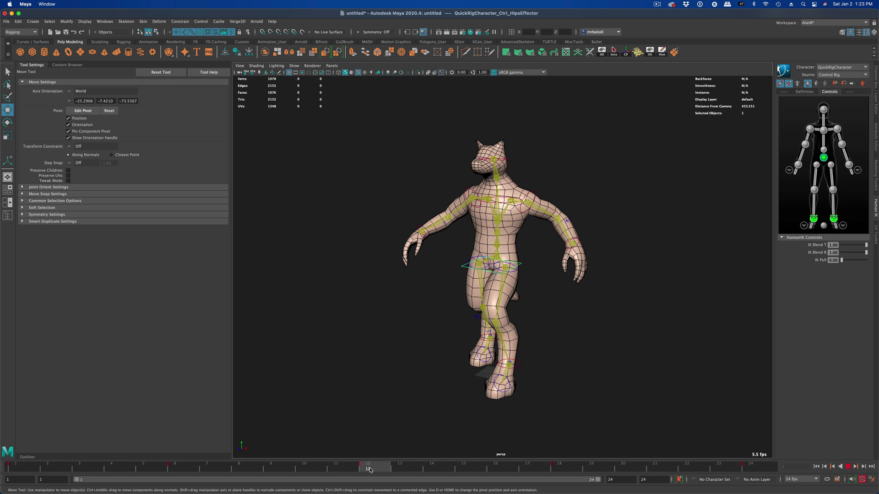
pyautogui.click(7, 122)
pyautogui.keyDown('alt'); pyautogui.moveTo(389, 152); pyautogui.dragTo(479, 149); pyautogui.keyUp('alt')
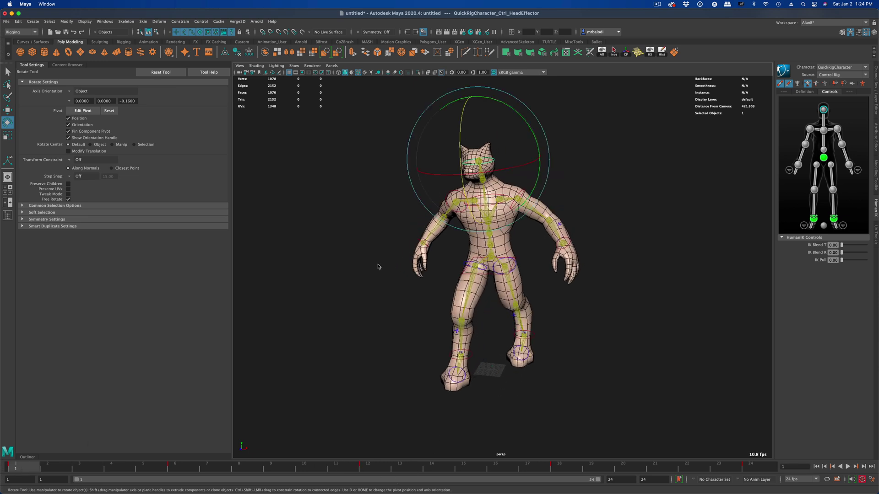
pyautogui.moveTo(460, 155); pyautogui.dragTo(460, 162)
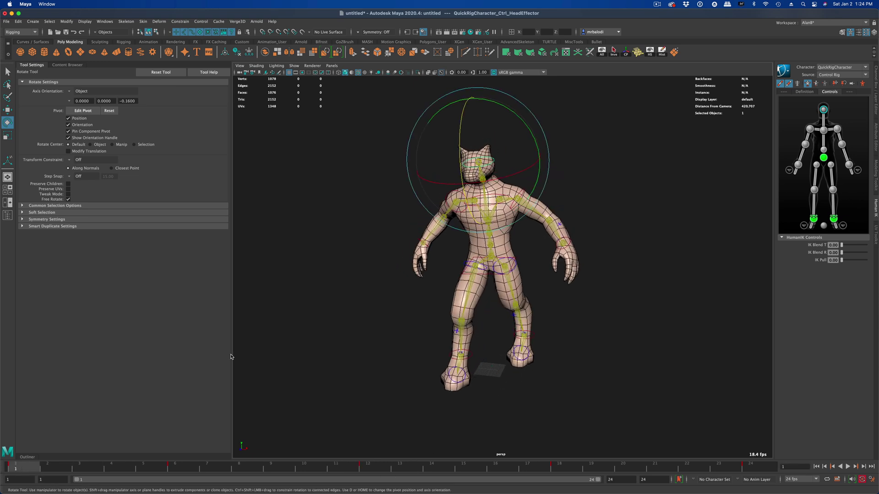
# Copy the head control's key from frame 1, paste it at frame 24, and play the walk cycle.
pyautogui.rightClick(28, 471)
pyautogui.click(49, 348)
pyautogui.click(751, 465)
pyautogui.rightClick(751, 466)
pyautogui.moveTo(778, 350)
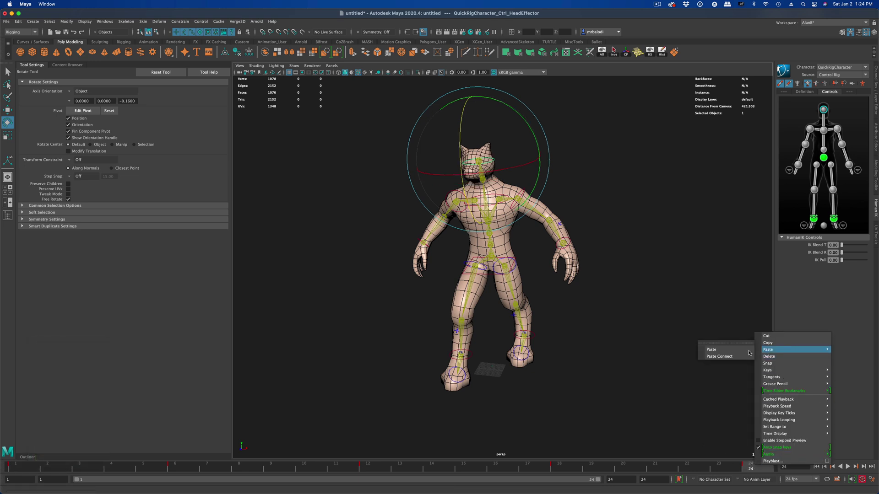
pyautogui.click(745, 353)
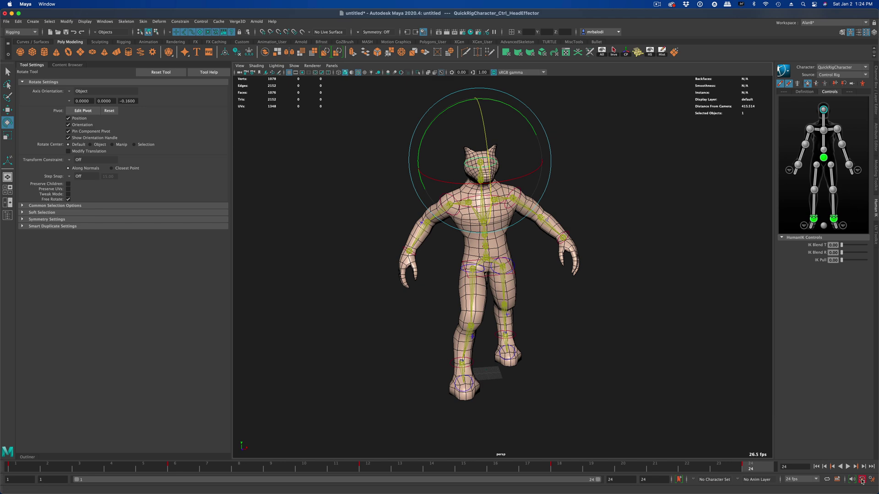
pyautogui.click(848, 467)
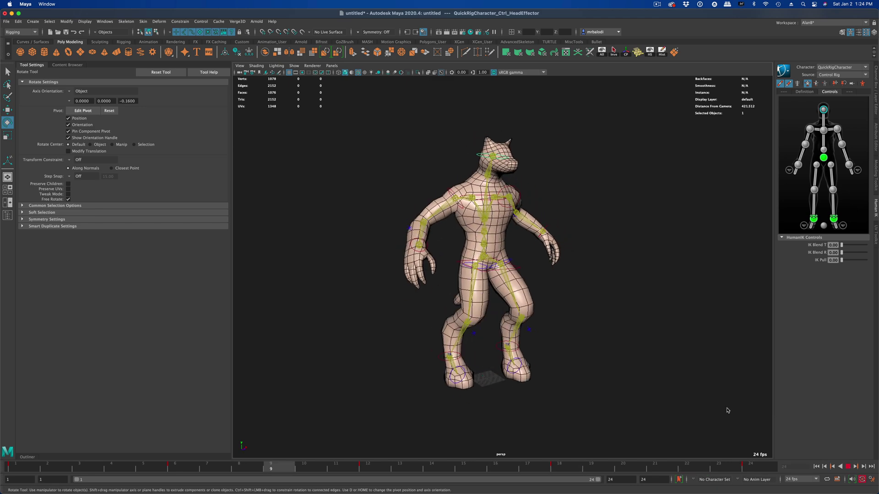